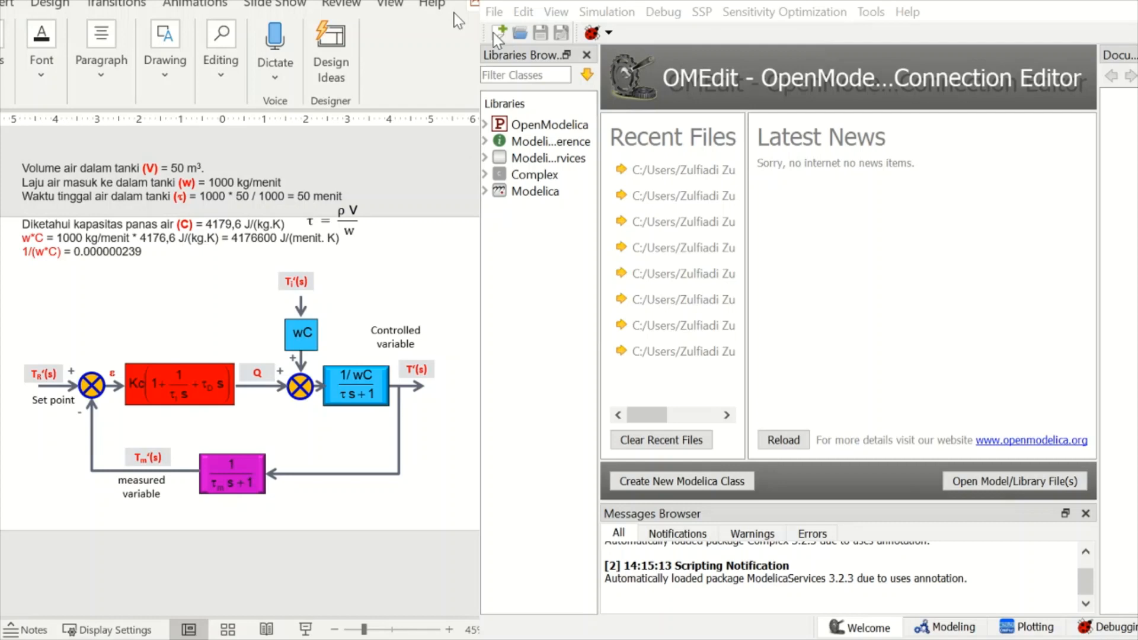
- Create the model Latihan and place a Step source named Setpoint on its diagram from Modelica.Blocks.Sources
{"action": "left_click", "coordinate": [848, 413]}
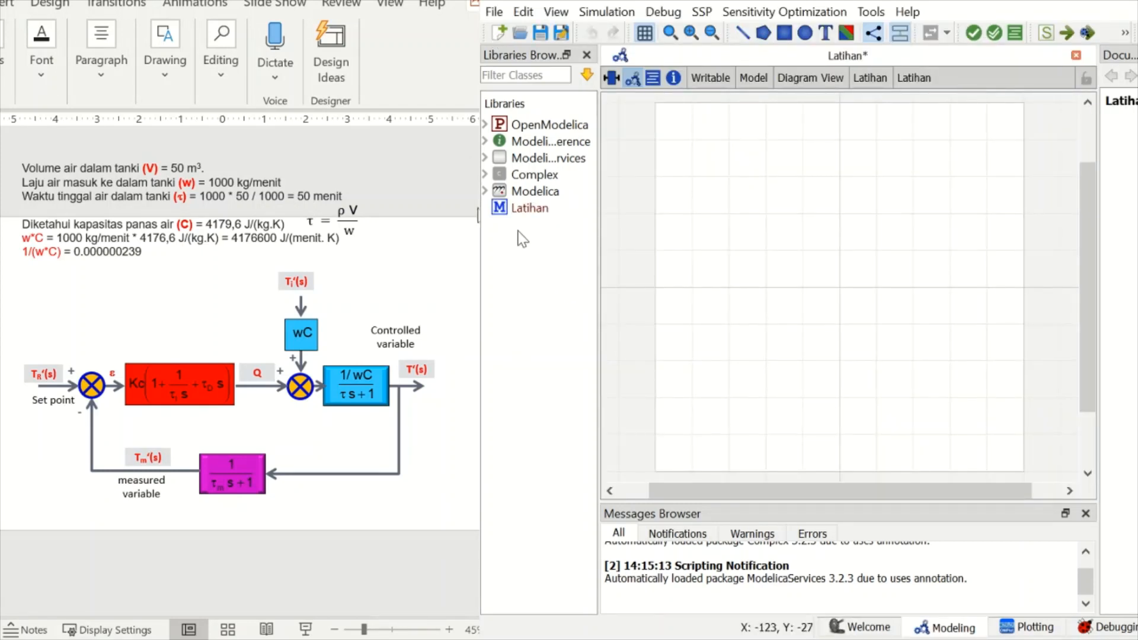
{"action": "left_click", "coordinate": [486, 191]}
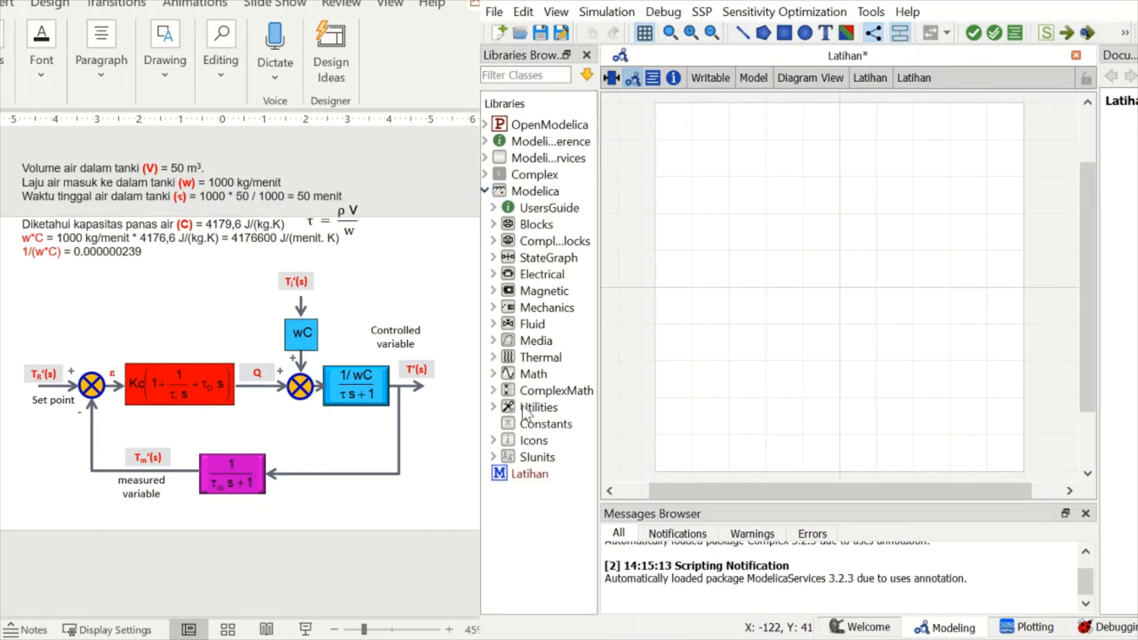
{"action": "left_click", "coordinate": [492, 224]}
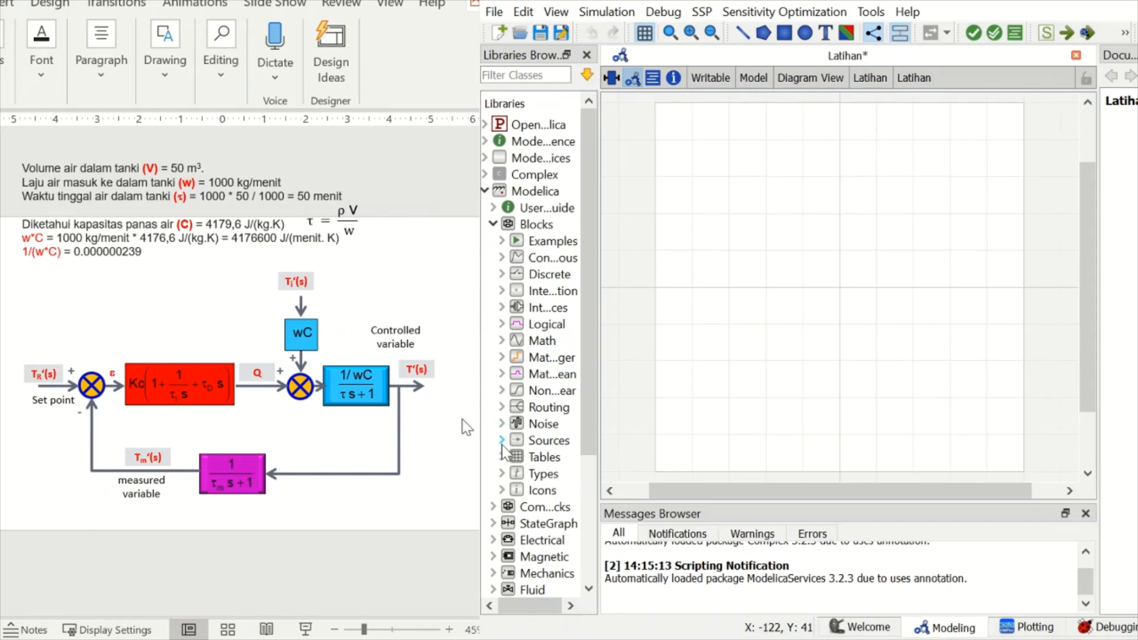
{"action": "left_click", "coordinate": [503, 441]}
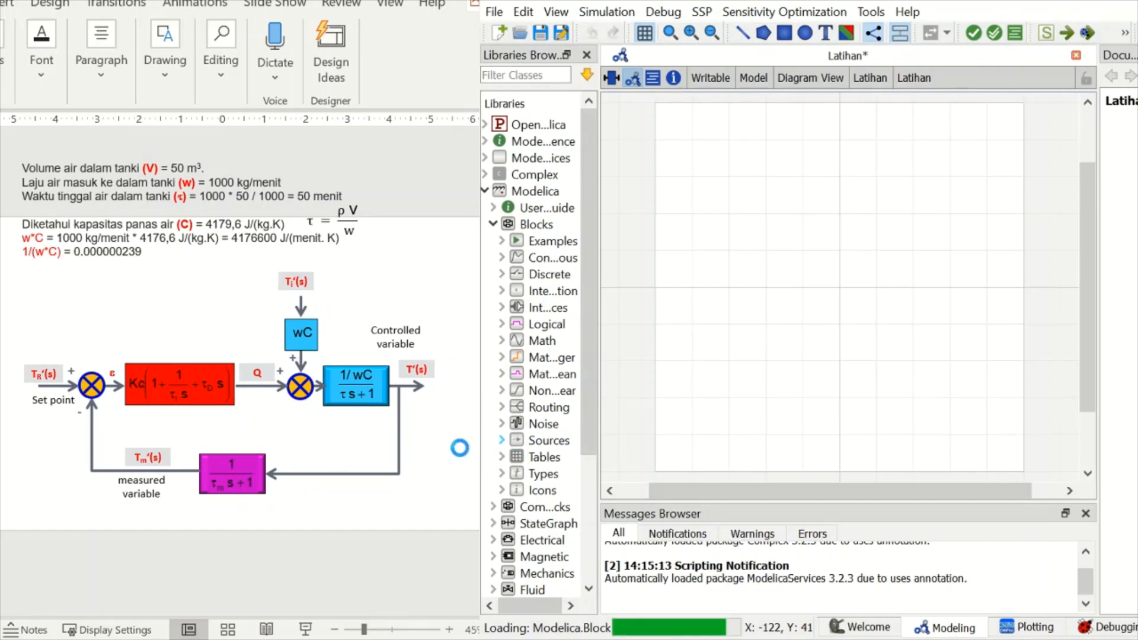
{"action": "scroll", "coordinate": [549, 477], "scroll_direction": "down", "scroll_amount": 1}
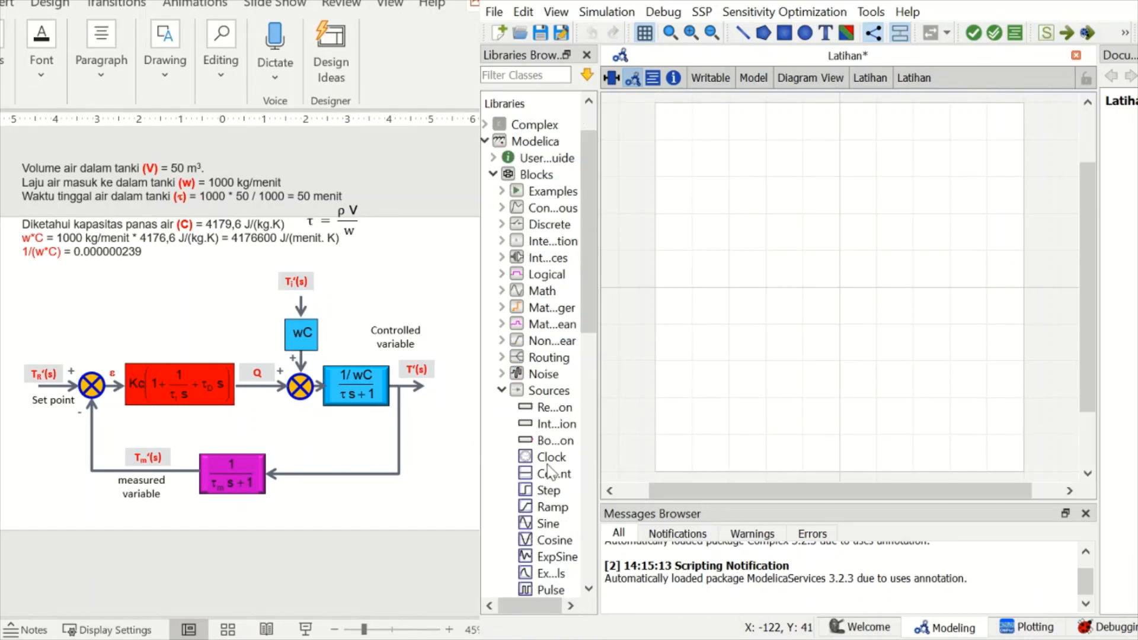
{"action": "left_click", "coordinate": [529, 495]}
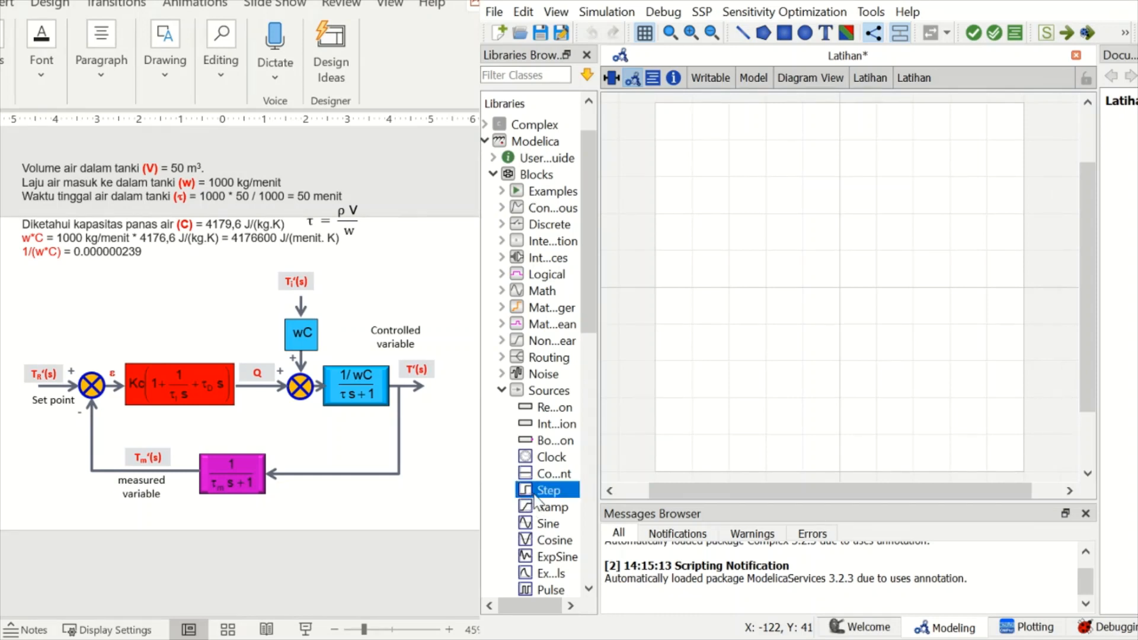
{"action": "left_click_drag", "start_coordinate": [537, 500], "coordinate": [707, 265]}
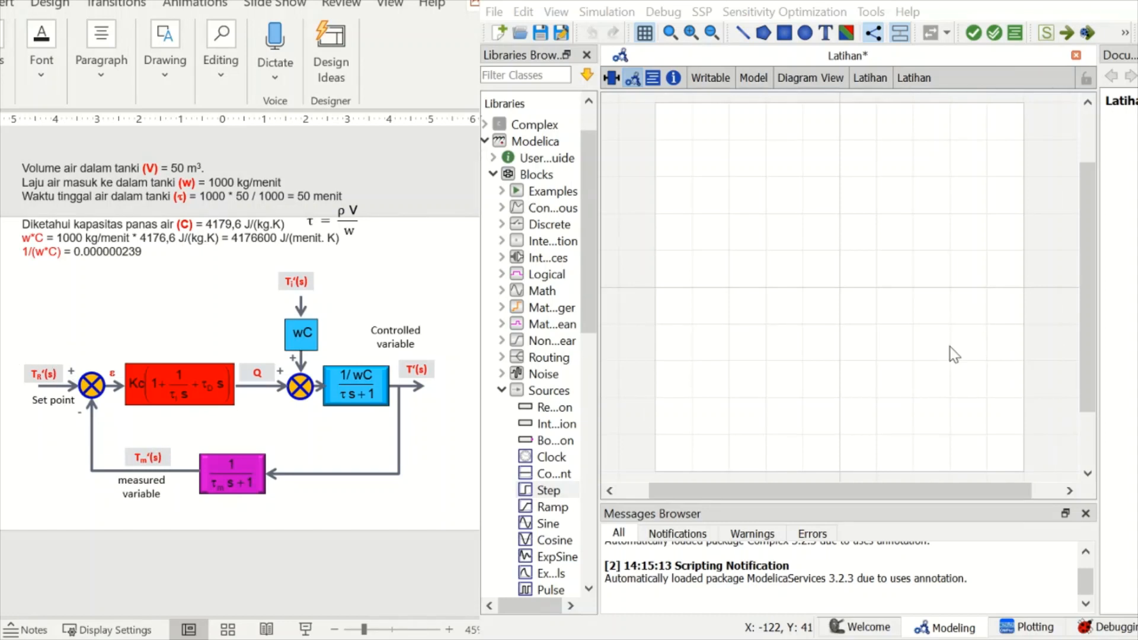
{"action": "key", "text": "Return"}
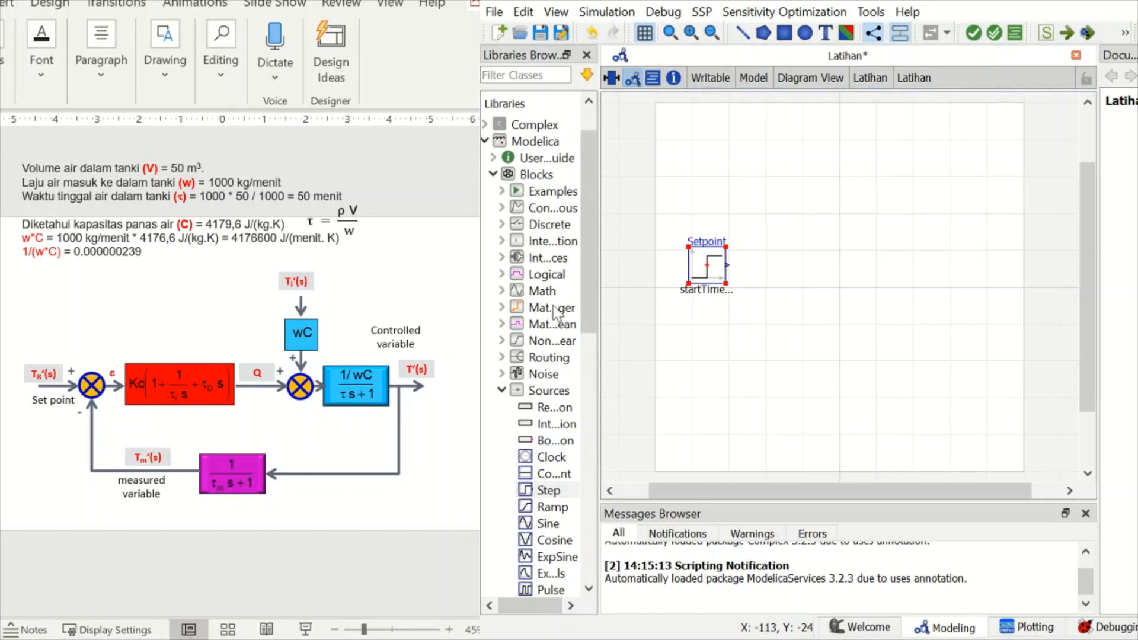
- Add a Feedback block from the Math library to the right of Setpoint and align it with the source's output
{"action": "left_click", "coordinate": [501, 290]}
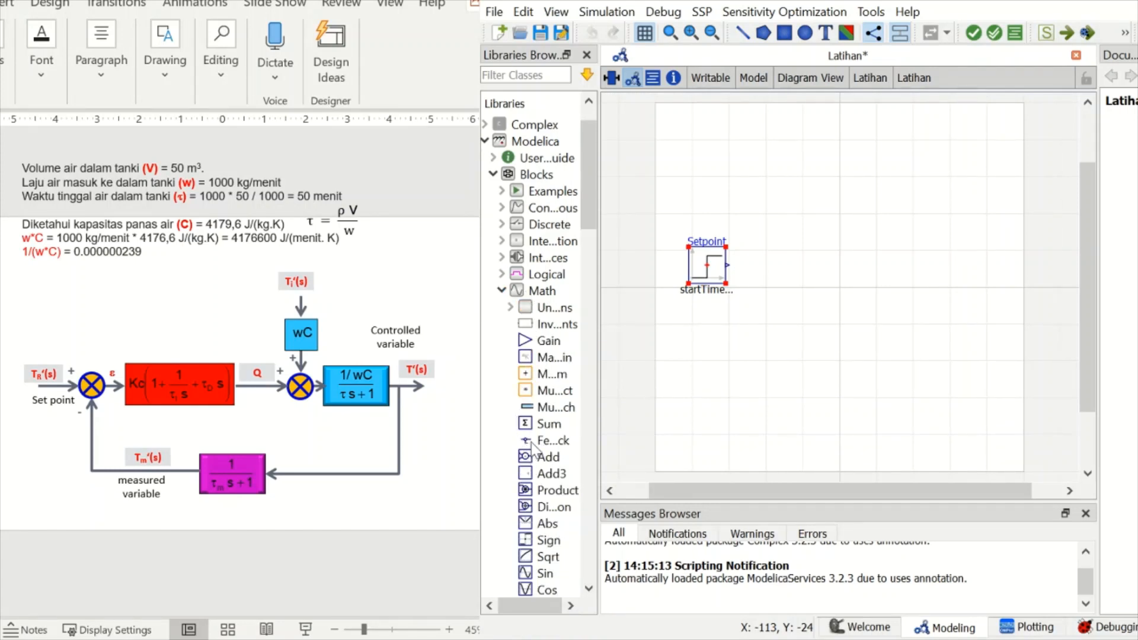
{"action": "left_click", "coordinate": [535, 441]}
{"action": "left_click_drag", "start_coordinate": [536, 448], "coordinate": [768, 252]}
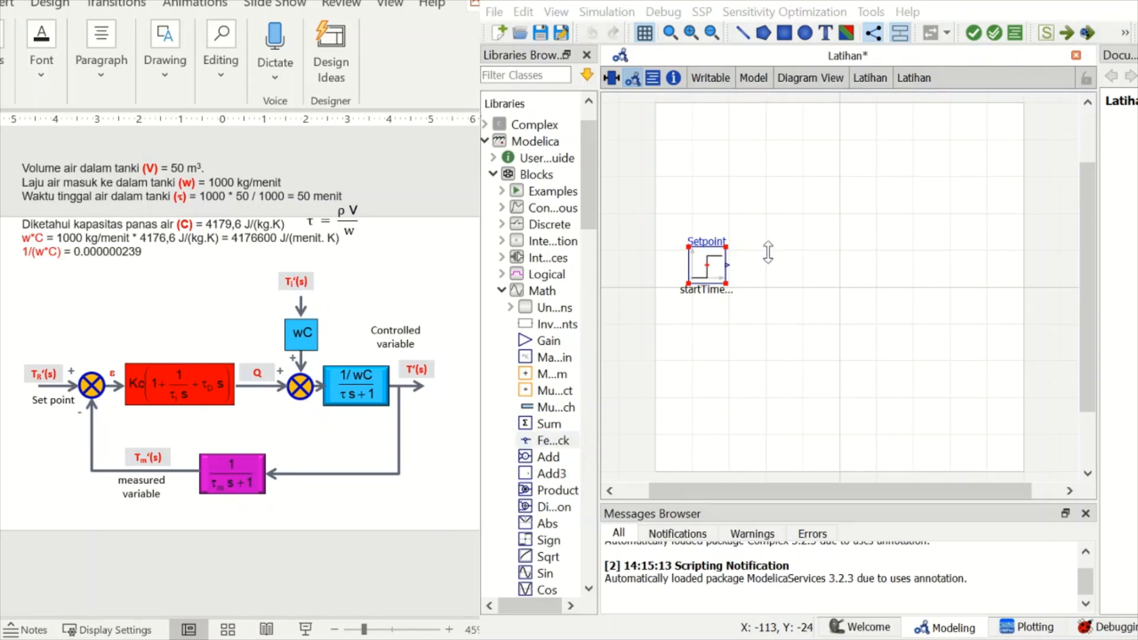
{"action": "left_click", "coordinate": [944, 347]}
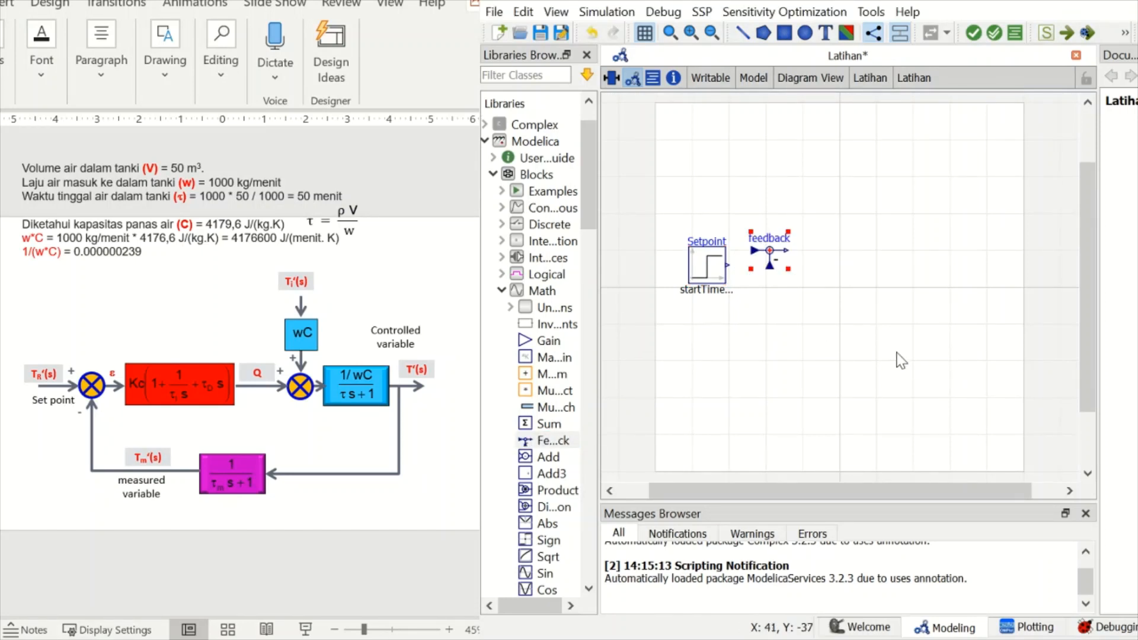
{"action": "left_click_drag", "start_coordinate": [774, 254], "coordinate": [788, 266]}
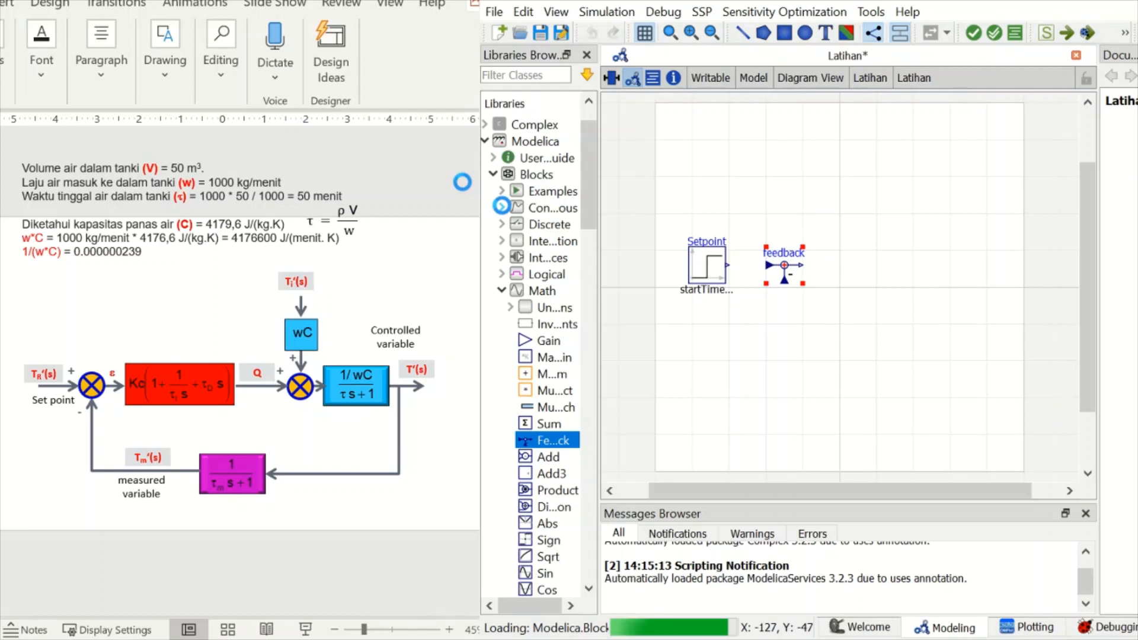
- Place a PID block from the Continuous library to the right of the feedback block, in line with it
{"action": "left_click", "coordinate": [502, 207]}
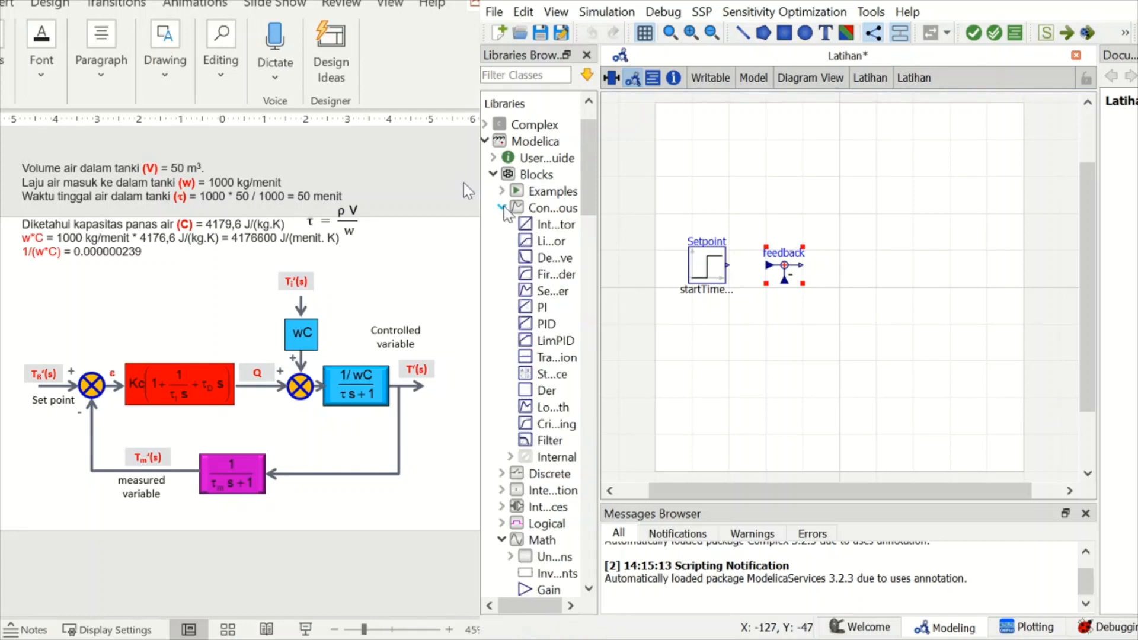
{"action": "left_click", "coordinate": [529, 325]}
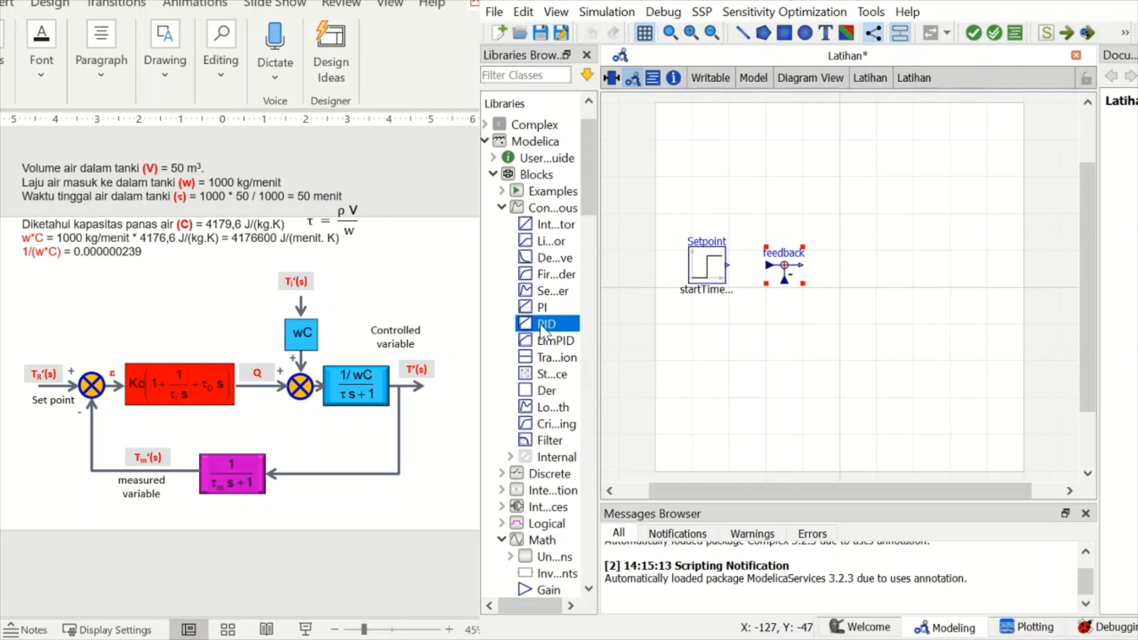
{"action": "left_click_drag", "start_coordinate": [546, 334], "coordinate": [855, 283]}
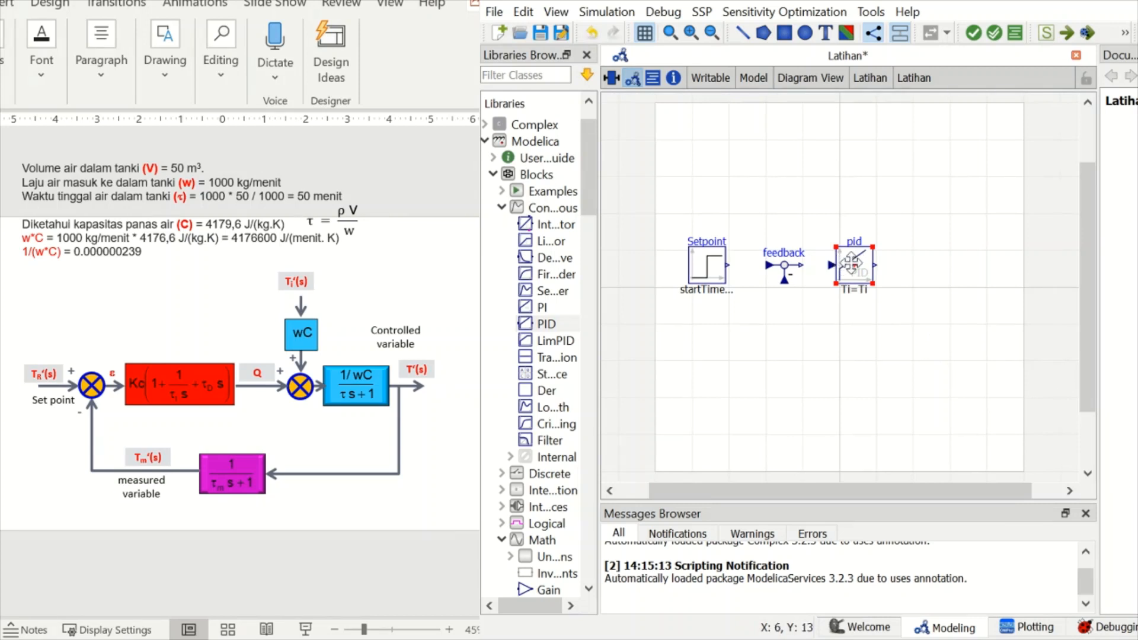
{"action": "left_click_drag", "start_coordinate": [851, 262], "coordinate": [855, 263]}
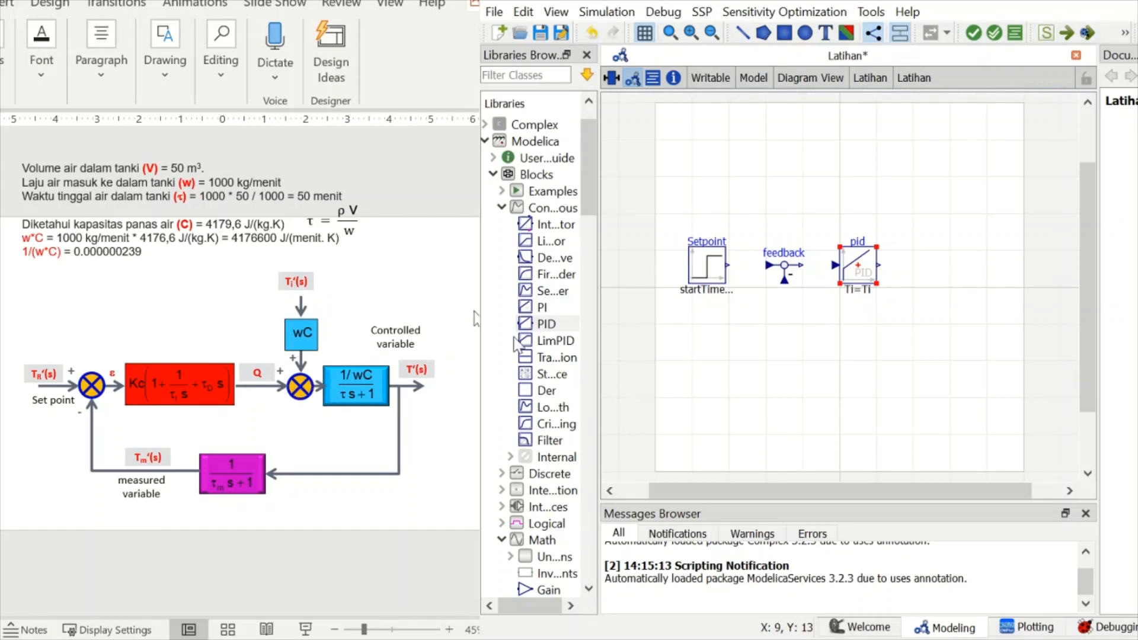
- Place an Add block to the right of the PID and align its lower input with the PID output
{"action": "scroll", "coordinate": [536, 472], "scroll_direction": "down", "scroll_amount": 5}
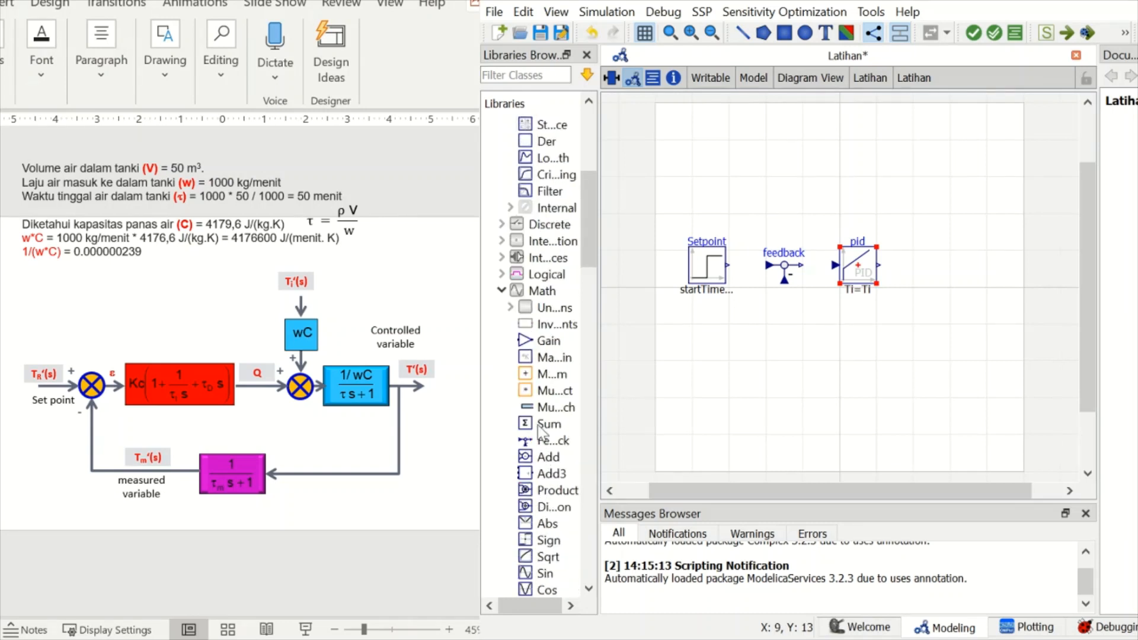
{"action": "mouse_move", "coordinate": [546, 461]}
{"action": "left_mouse_down"}
{"action": "mouse_move", "coordinate": [842, 355]}
{"action": "mouse_move", "coordinate": [930, 284]}
{"action": "mouse_move", "coordinate": [927, 265]}
{"action": "left_mouse_up"}
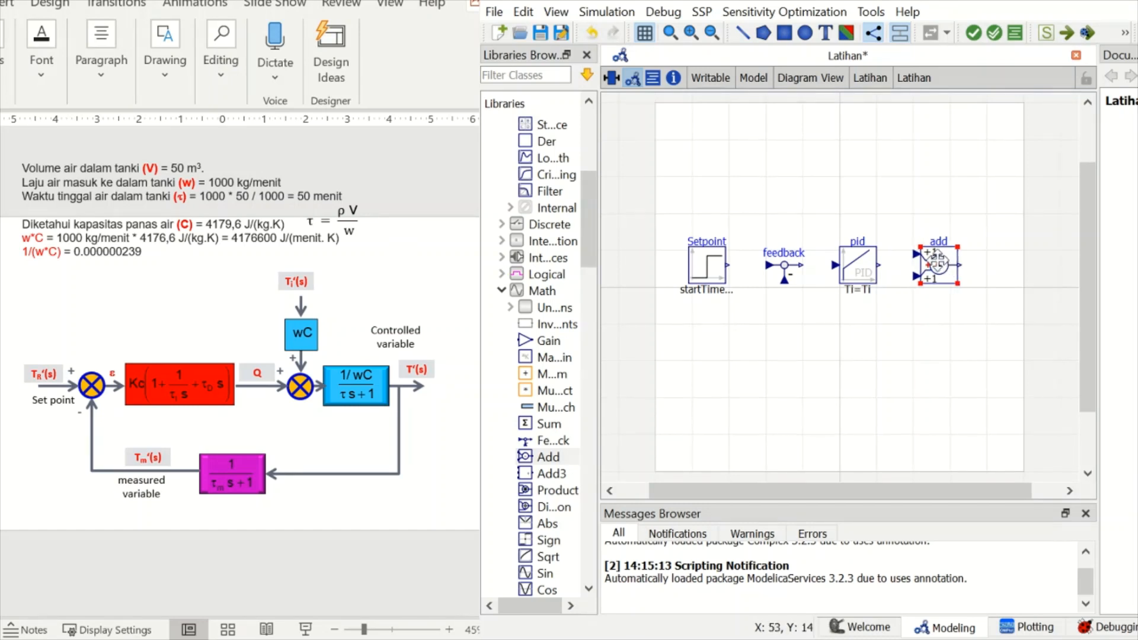
{"action": "left_click_drag", "start_coordinate": [938, 263], "coordinate": [937, 252]}
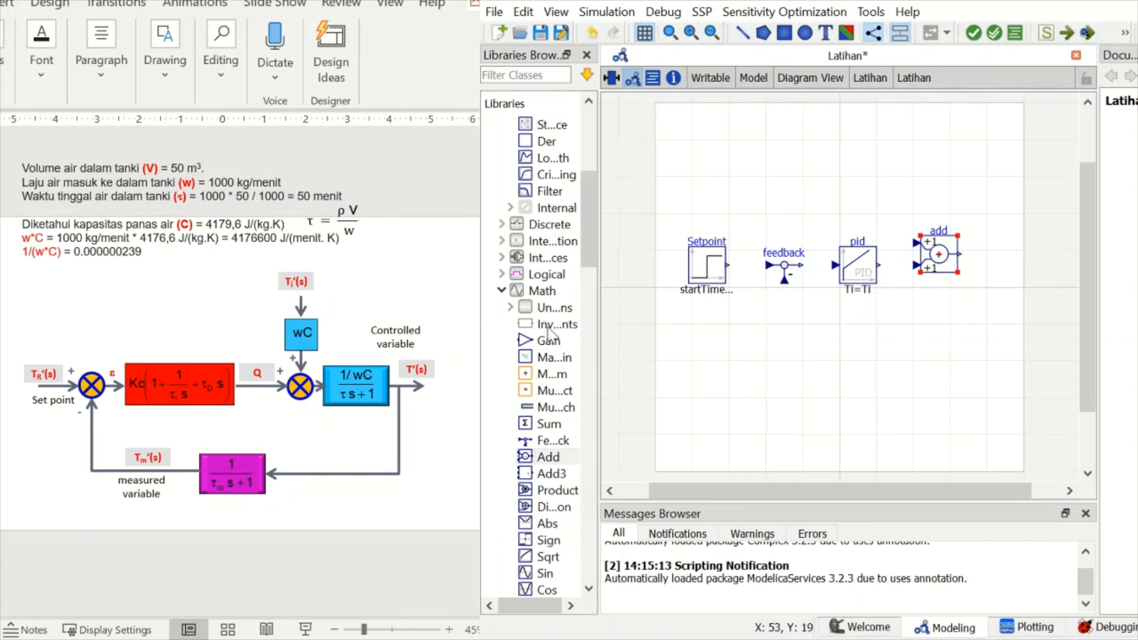
- Add a TransferFunction block named wC from the Continuous library and position it directly above the PID
{"action": "left_click_drag", "start_coordinate": [591, 226], "coordinate": [585, 169]}
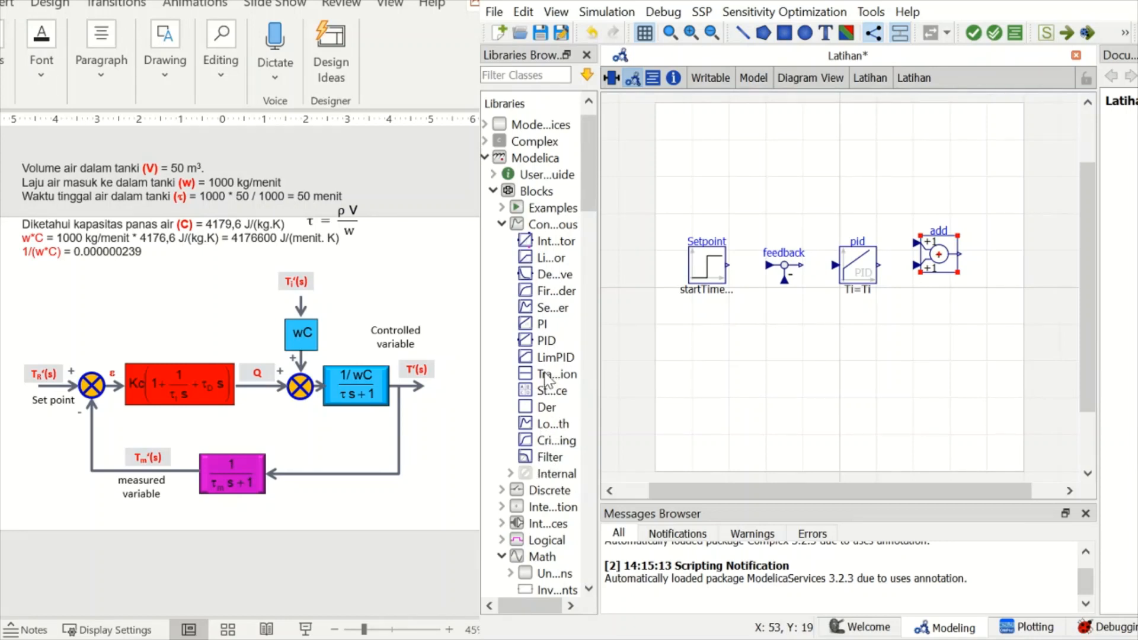
{"action": "left_click_drag", "start_coordinate": [545, 379], "coordinate": [886, 171]}
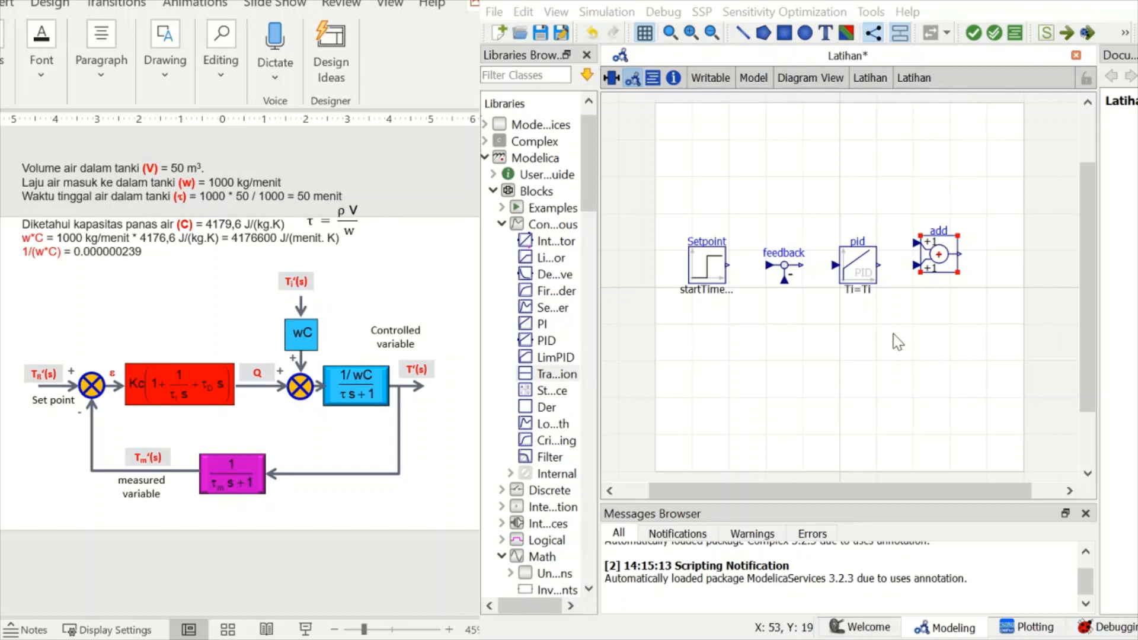
{"action": "left_click", "coordinate": [952, 342]}
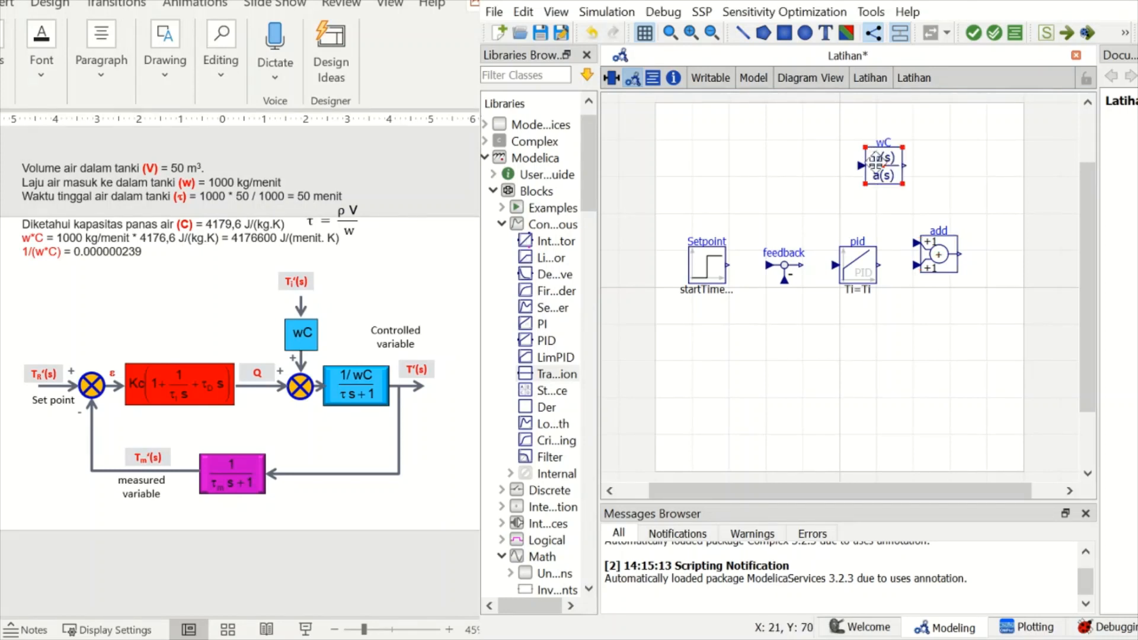
{"action": "left_click_drag", "start_coordinate": [876, 160], "coordinate": [851, 184]}
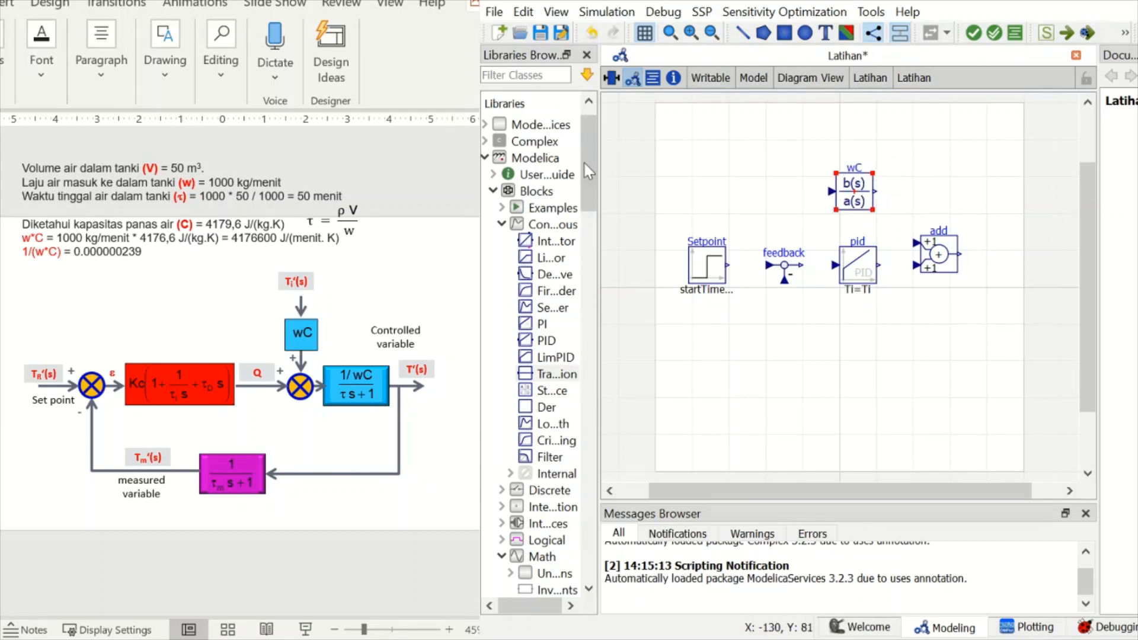
- Add a second Step source named Gangguan and position it to the left of wC, above the feedback block
{"action": "left_click_drag", "start_coordinate": [589, 164], "coordinate": [595, 269]}
{"action": "left_click_drag", "start_coordinate": [598, 255], "coordinate": [598, 436]}
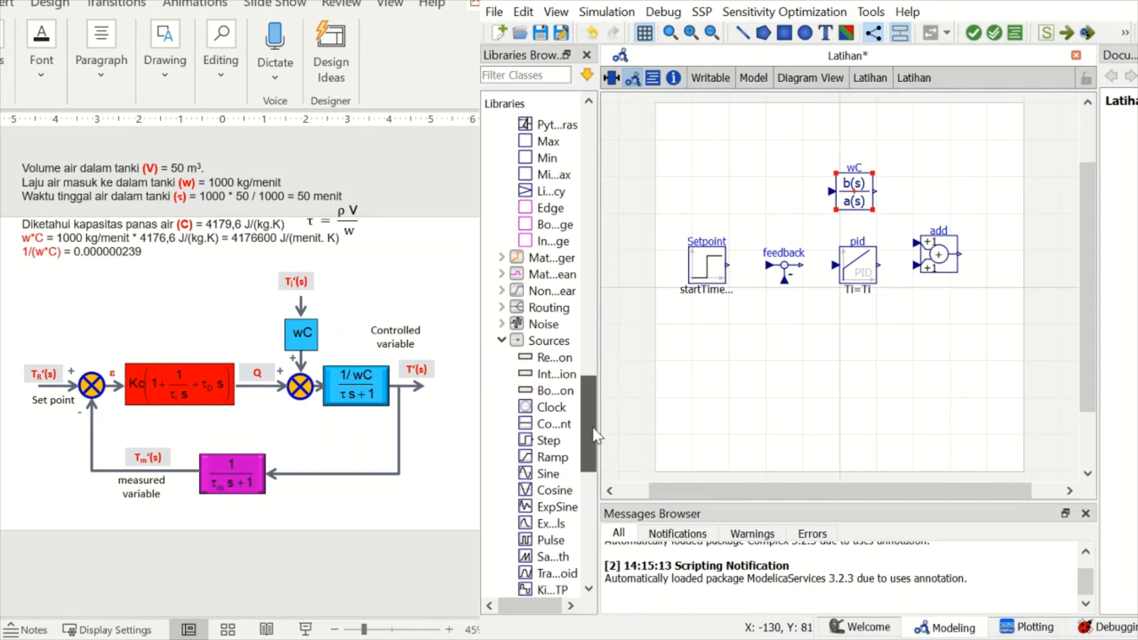
{"action": "left_click", "coordinate": [531, 443]}
{"action": "left_click_drag", "start_coordinate": [532, 451], "coordinate": [780, 193]}
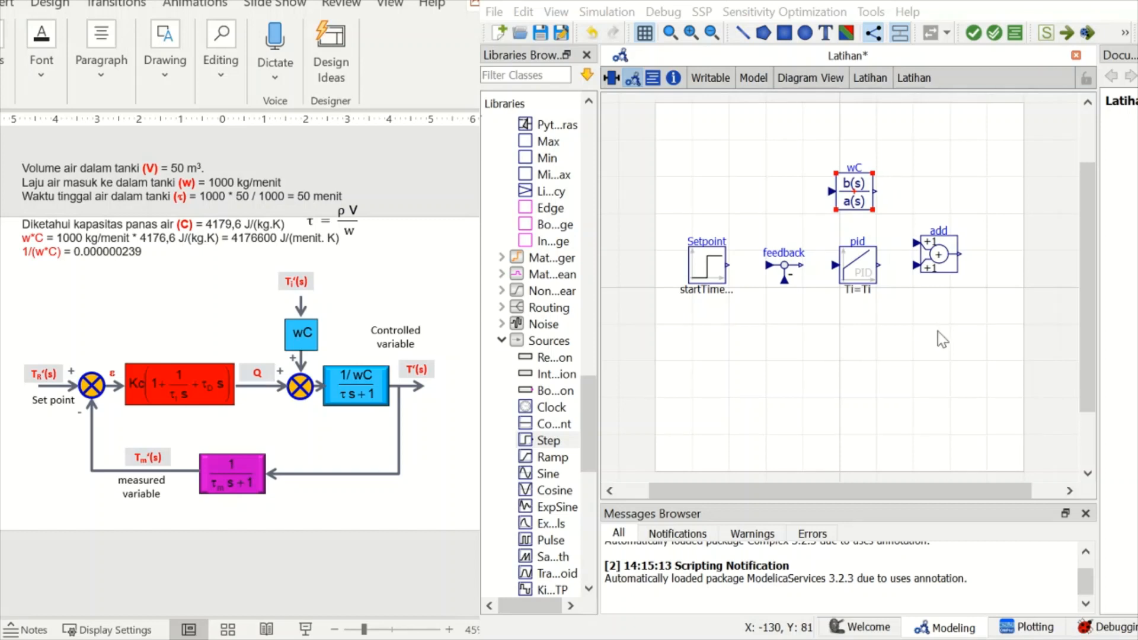
{"action": "key", "text": "Return"}
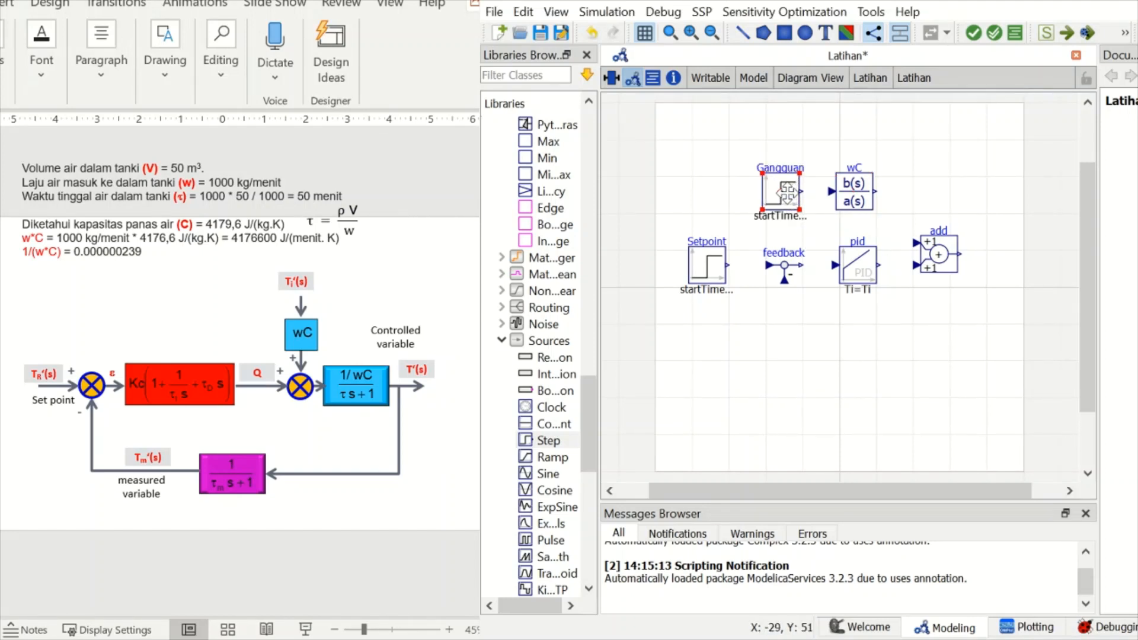
{"action": "left_click_drag", "start_coordinate": [786, 194], "coordinate": [789, 194]}
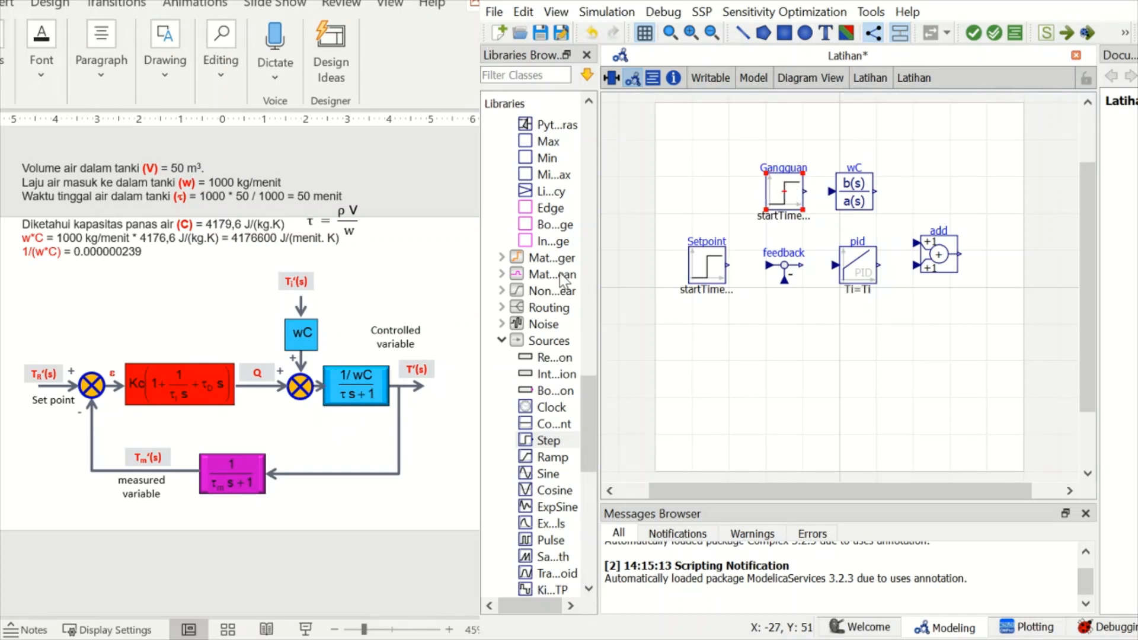
- Place a TransferFunction block to the right of the Add block, in line with its output
{"action": "scroll", "coordinate": [542, 219], "scroll_direction": "up", "scroll_amount": 16}
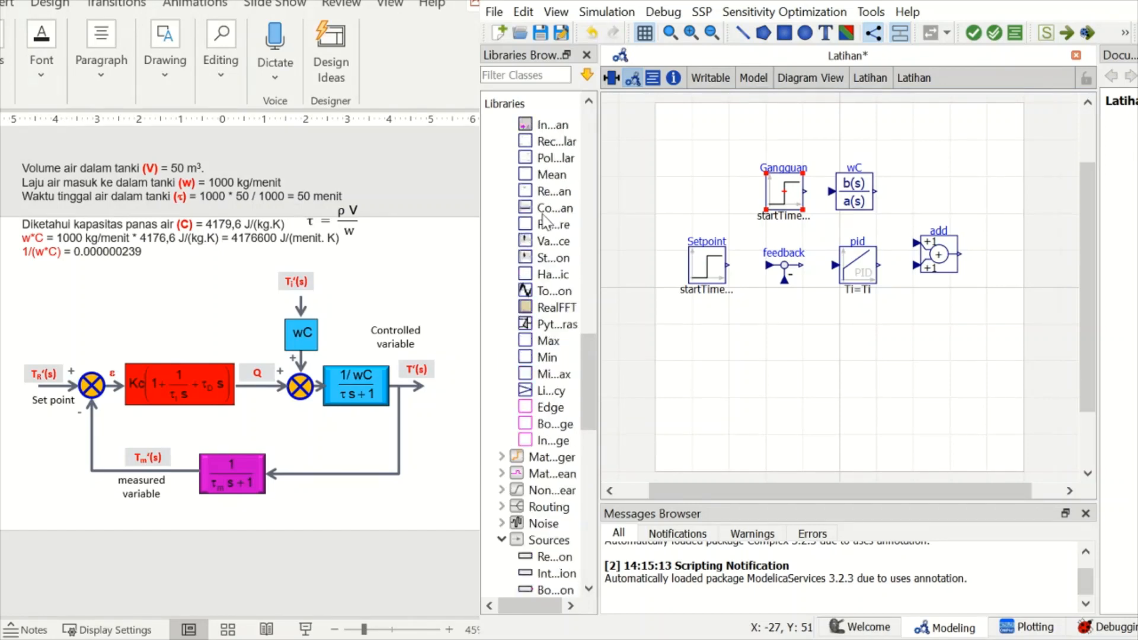
{"action": "scroll", "coordinate": [545, 222], "scroll_direction": "up", "scroll_amount": 8}
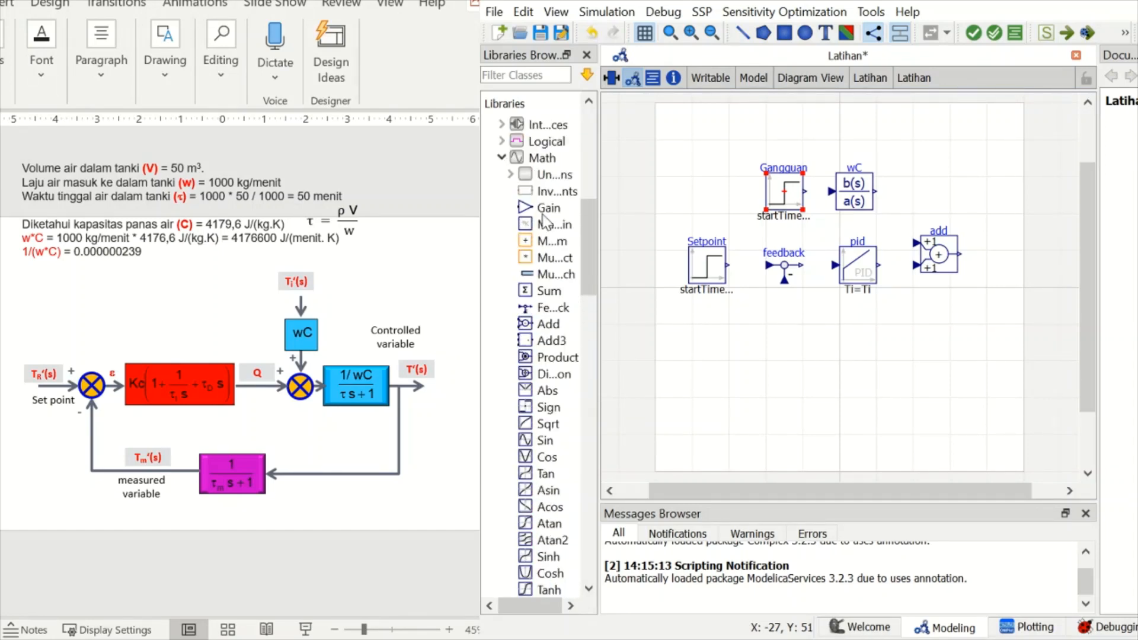
{"action": "scroll", "coordinate": [544, 222], "scroll_direction": "up", "scroll_amount": 3}
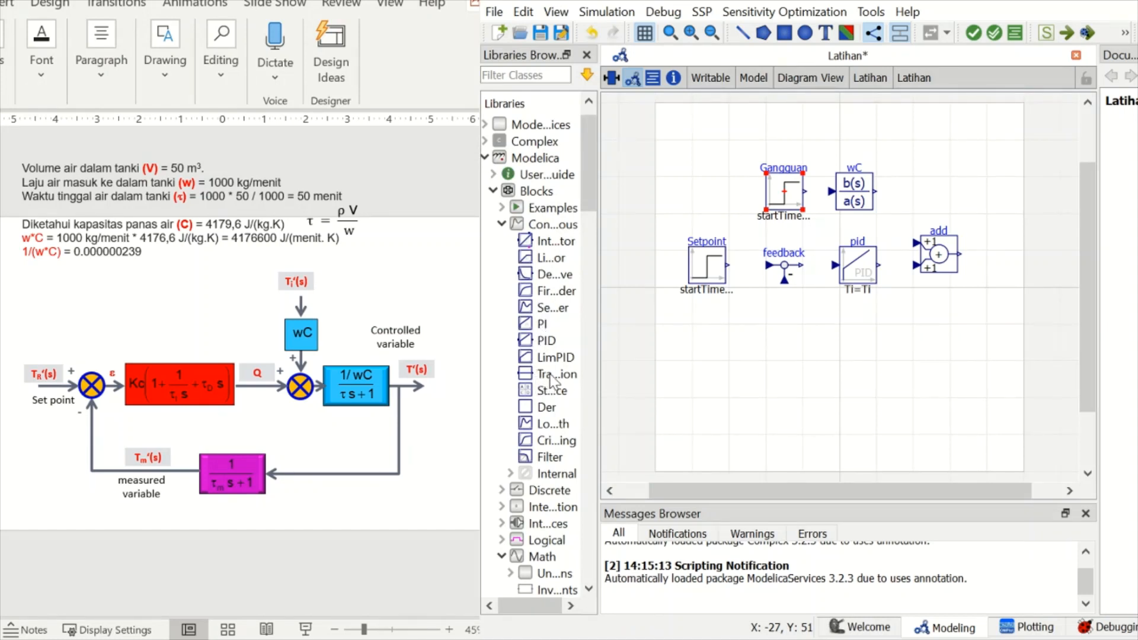
{"action": "left_click_drag", "start_coordinate": [550, 377], "coordinate": [1001, 257]}
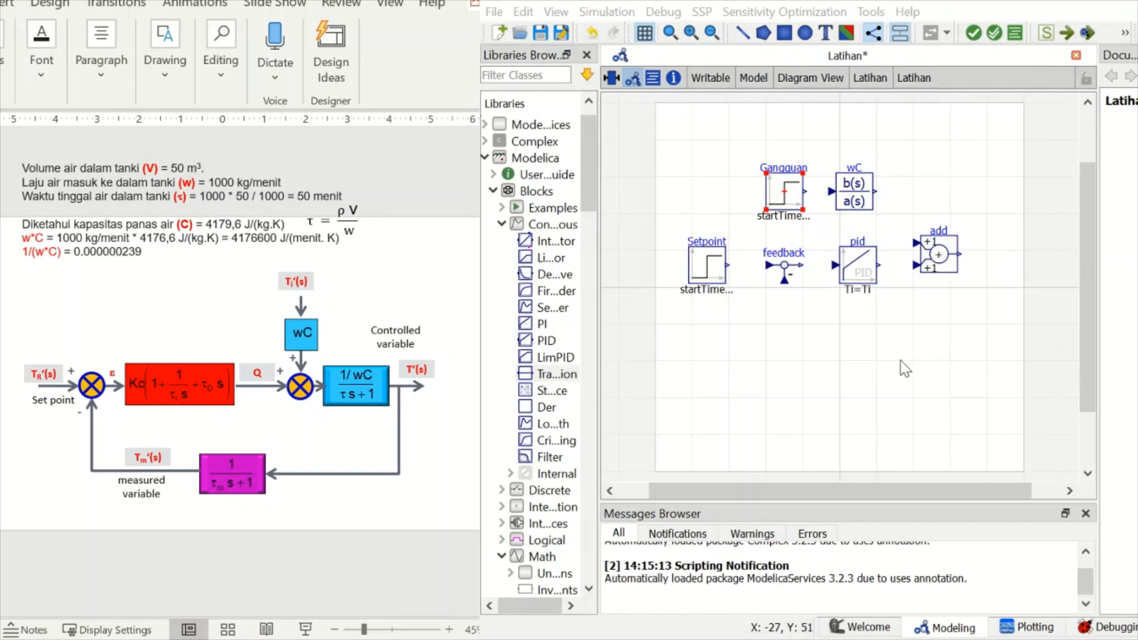
{"action": "left_click", "coordinate": [956, 344]}
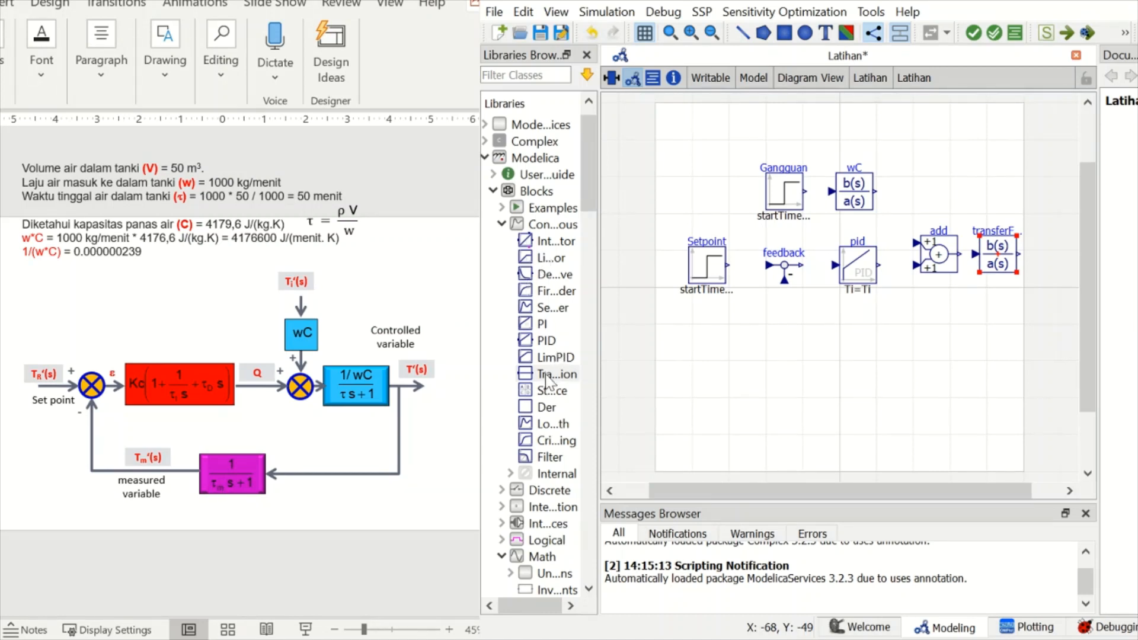
- Place another TransferFunction block below the PID and flip it horizontally for the feedback path
{"action": "left_click_drag", "start_coordinate": [546, 382], "coordinate": [865, 354]}
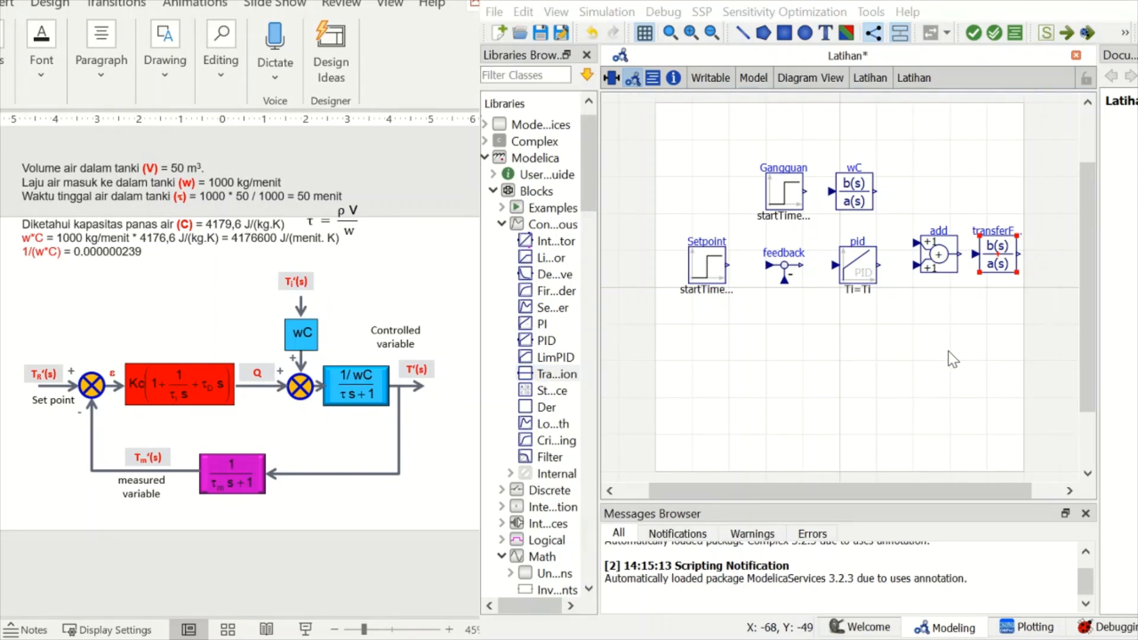
{"action": "left_click_drag", "start_coordinate": [853, 360], "coordinate": [858, 350]}
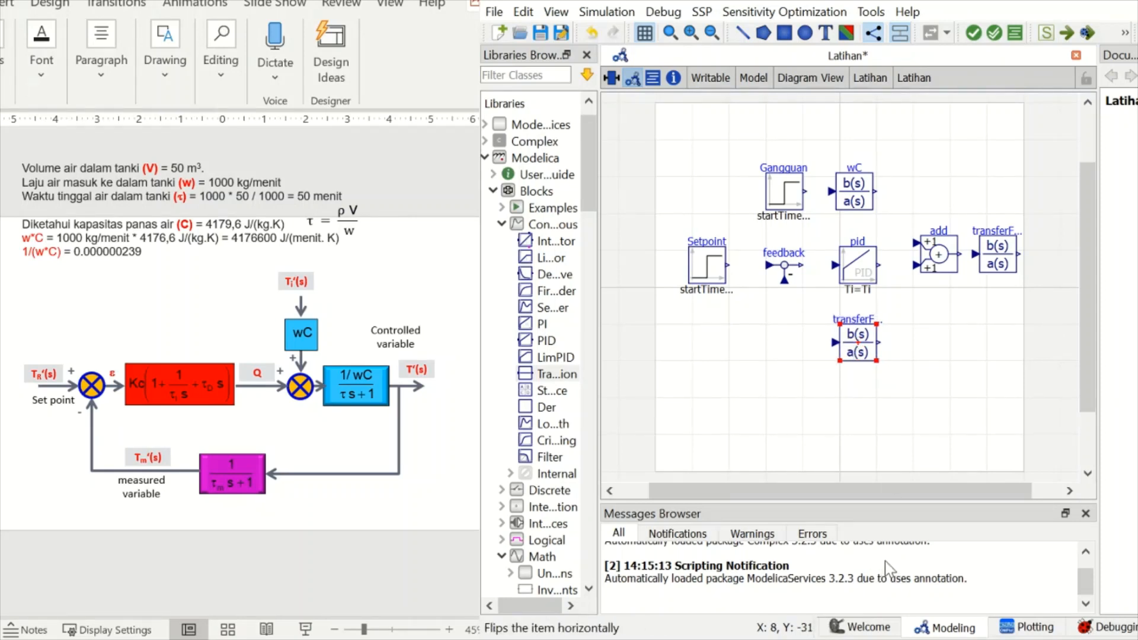
{"action": "key", "text": "h"}
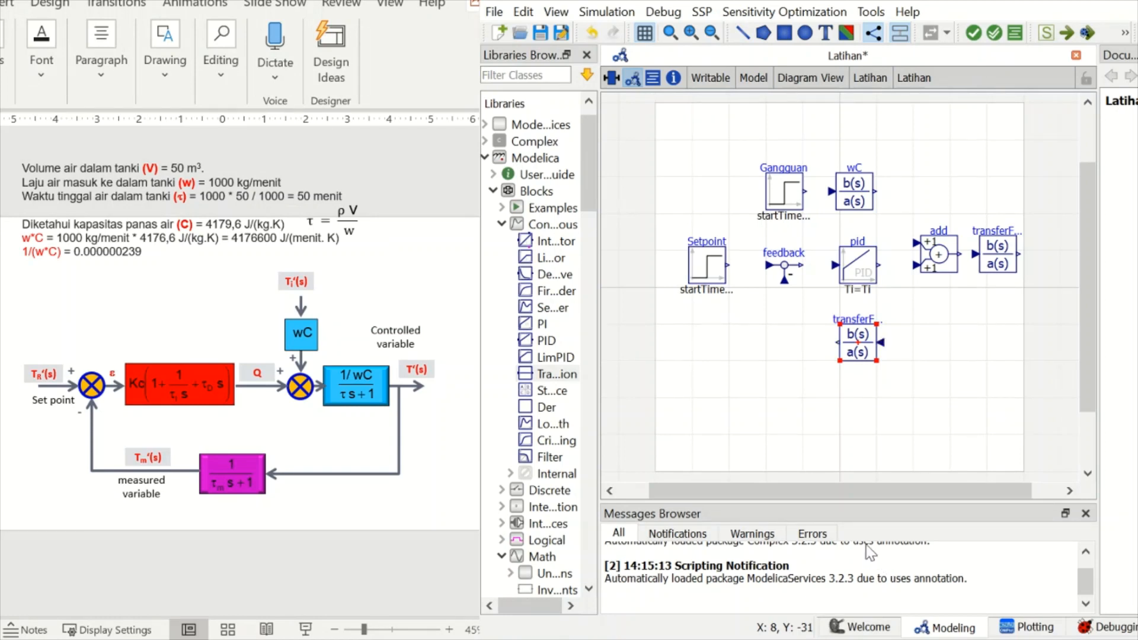
- Move the Setpoint and feedback blocks further left and connect the Setpoint output to the feedback block's input
{"action": "left_click", "coordinate": [712, 270]}
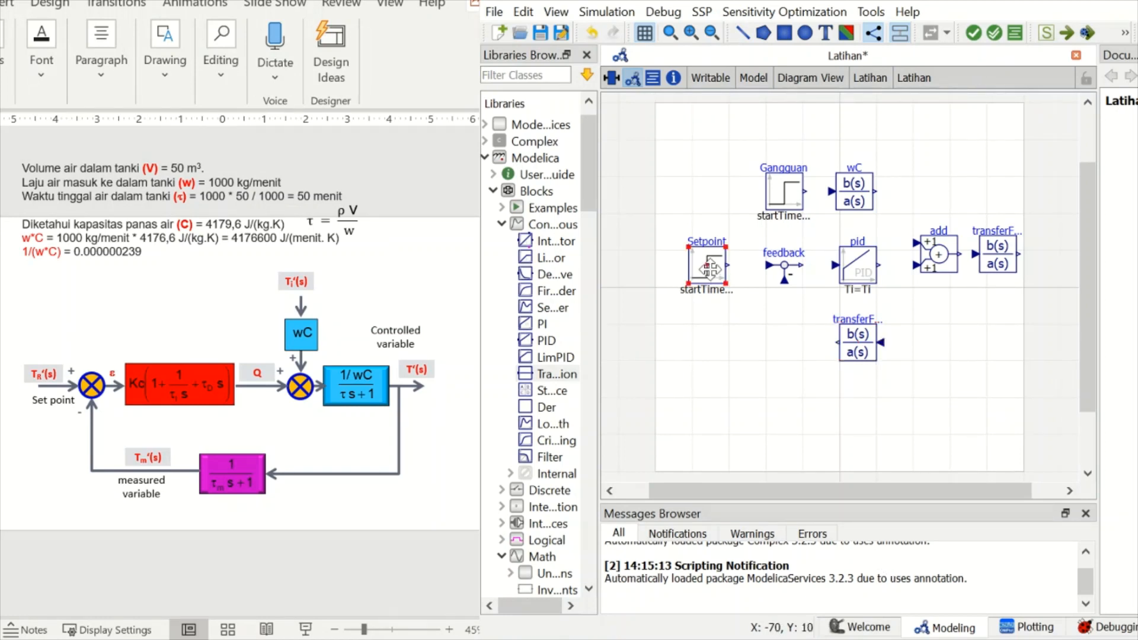
{"action": "left_click_drag", "start_coordinate": [709, 270], "coordinate": [675, 273]}
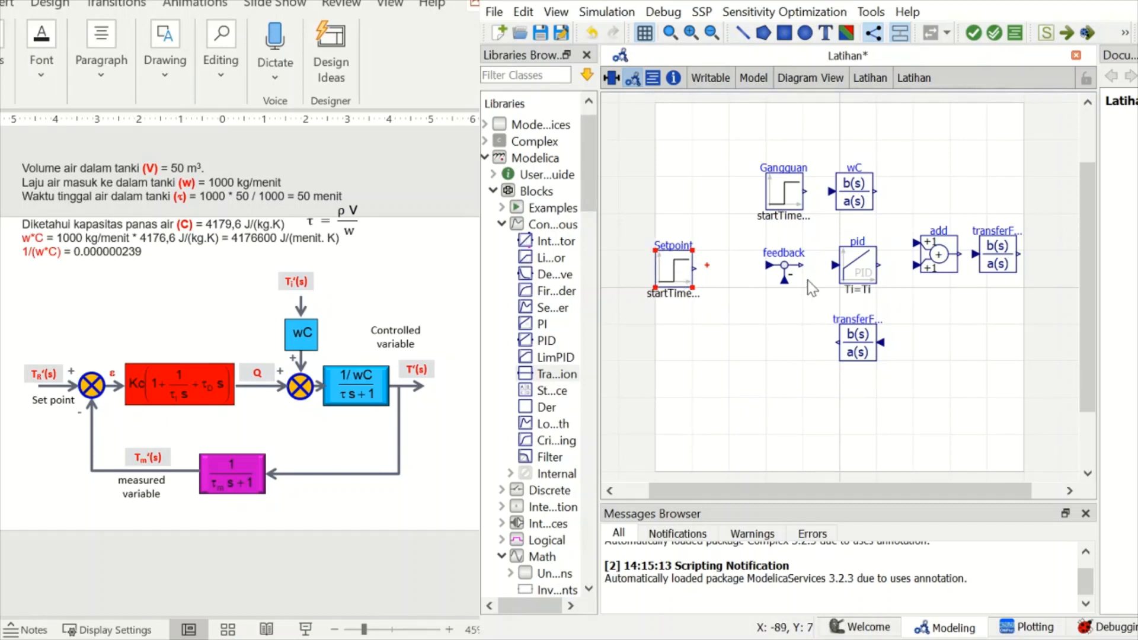
{"action": "left_click", "coordinate": [772, 273]}
{"action": "left_click_drag", "start_coordinate": [771, 274], "coordinate": [735, 278]}
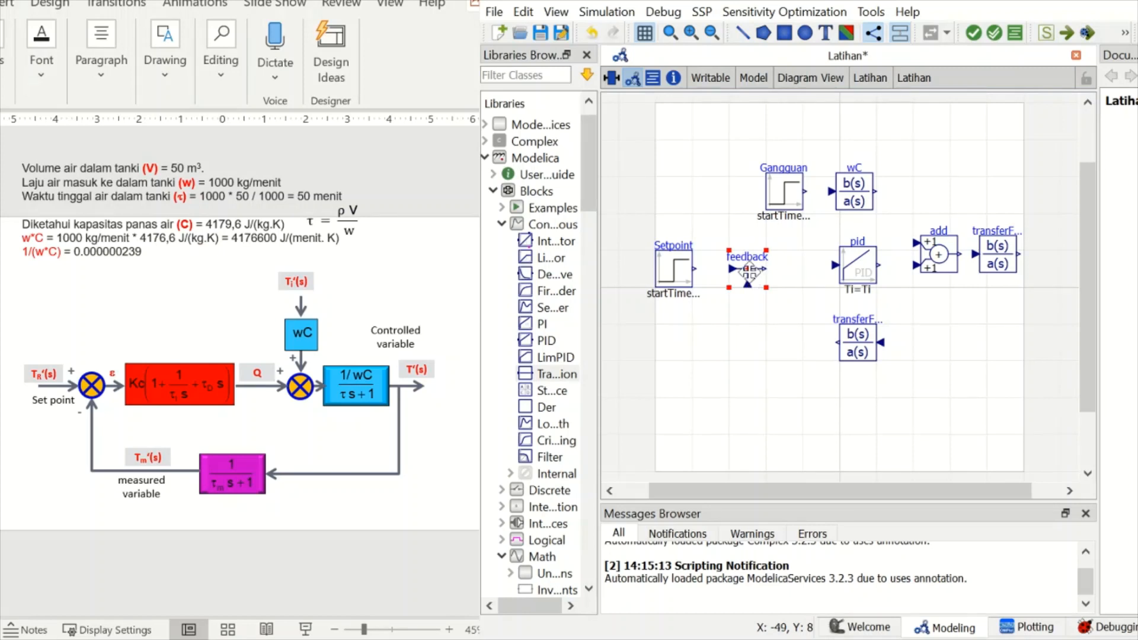
{"action": "left_click", "coordinate": [698, 270]}
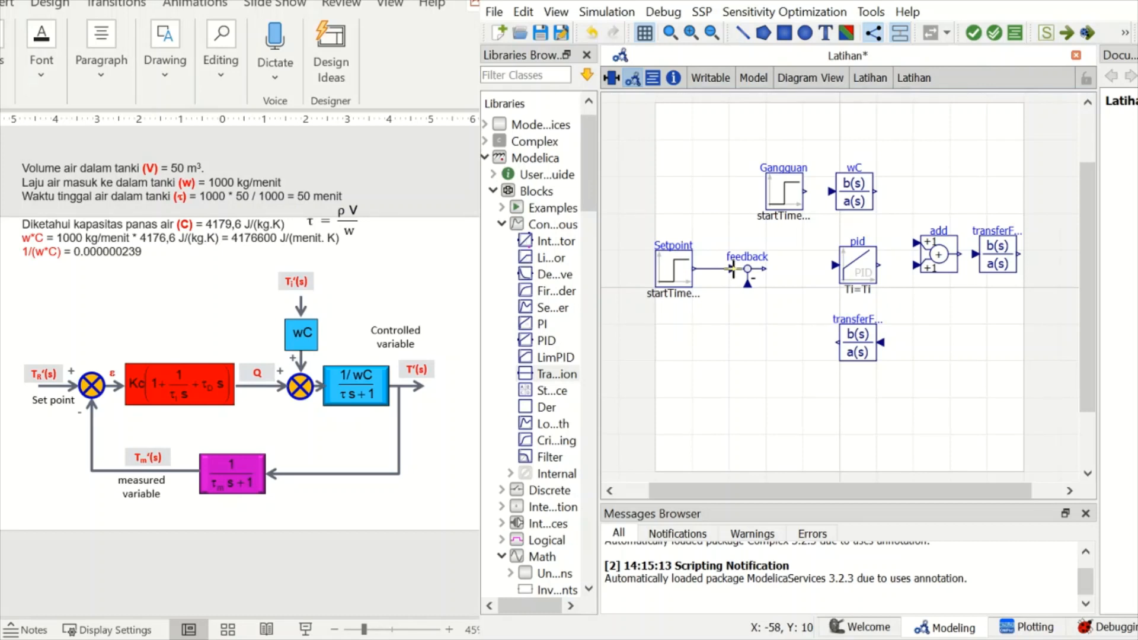
{"action": "left_click", "coordinate": [733, 270]}
- Shift the PID block left in line with the feedback block and connect the feedback output to the PID input
{"action": "left_click", "coordinate": [860, 267]}
{"action": "left_click_drag", "start_coordinate": [862, 268], "coordinate": [832, 272]}
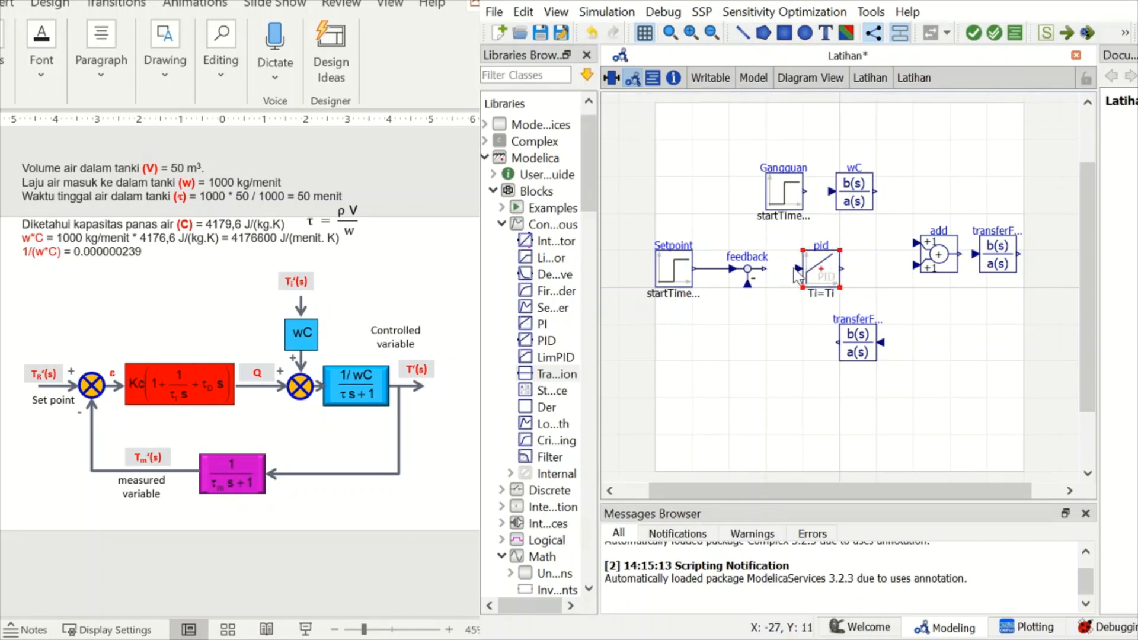
{"action": "left_click", "coordinate": [797, 270]}
{"action": "left_click_drag", "start_coordinate": [797, 270], "coordinate": [766, 270]}
{"action": "double_click", "coordinate": [763, 268]}
{"action": "left_click_drag", "start_coordinate": [797, 269], "coordinate": [770, 271]}
- Shift Gangguan, wC, the Add block and the process TransferFunction left, leaving room for connections between them
{"action": "left_click_drag", "start_coordinate": [770, 193], "coordinate": [729, 194]}
{"action": "left_click", "coordinate": [866, 200]}
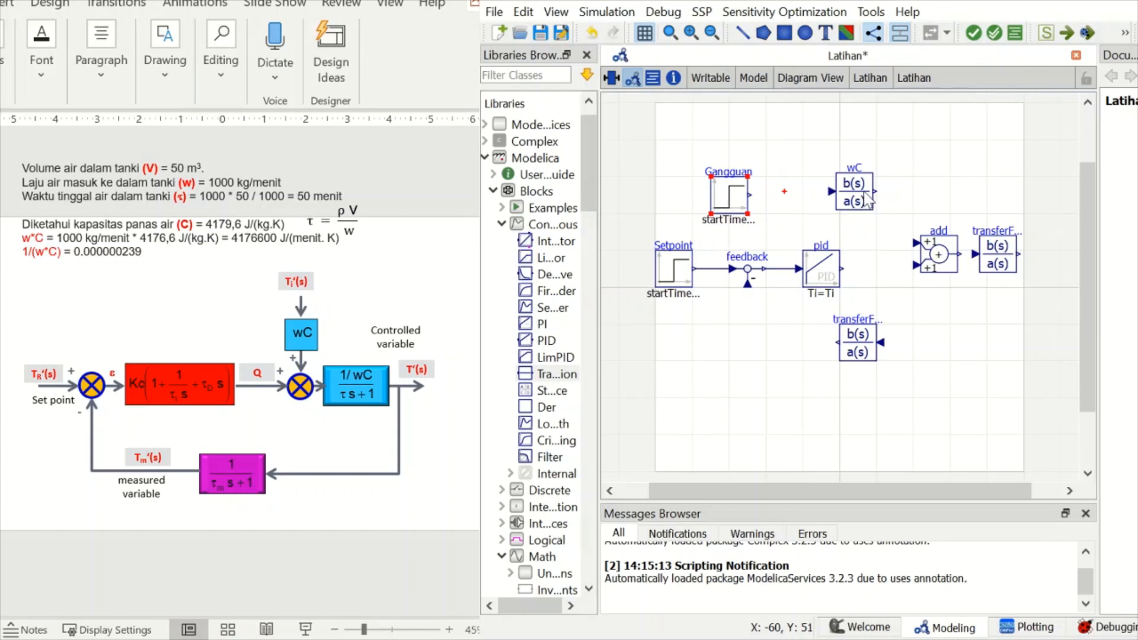
{"action": "left_click_drag", "start_coordinate": [866, 199], "coordinate": [842, 203]}
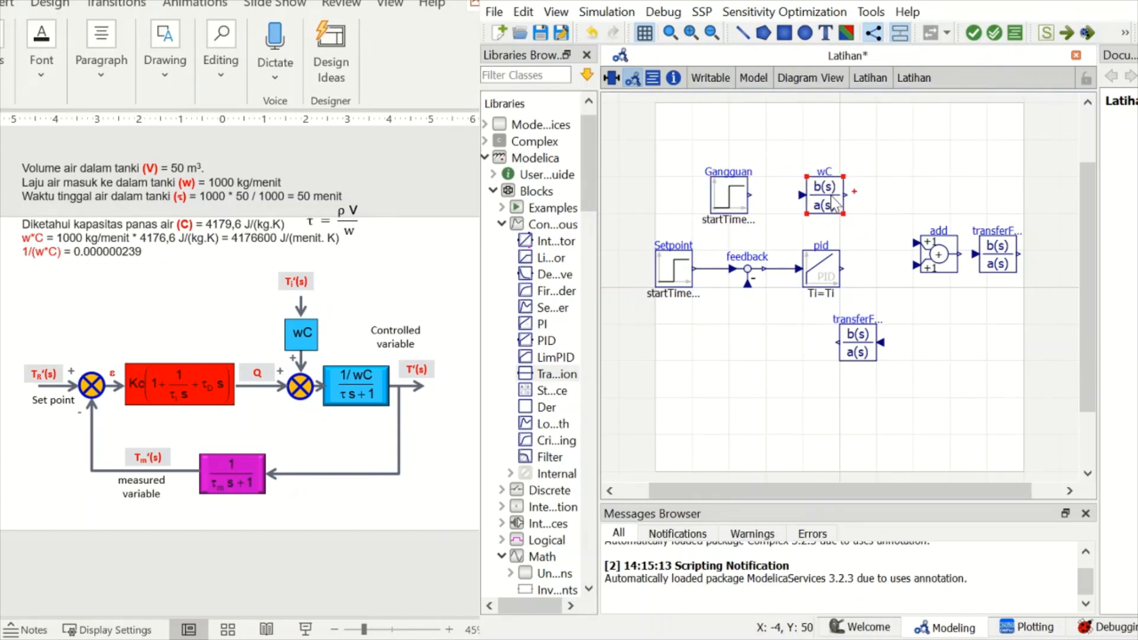
{"action": "left_click_drag", "start_coordinate": [936, 261], "coordinate": [902, 259]}
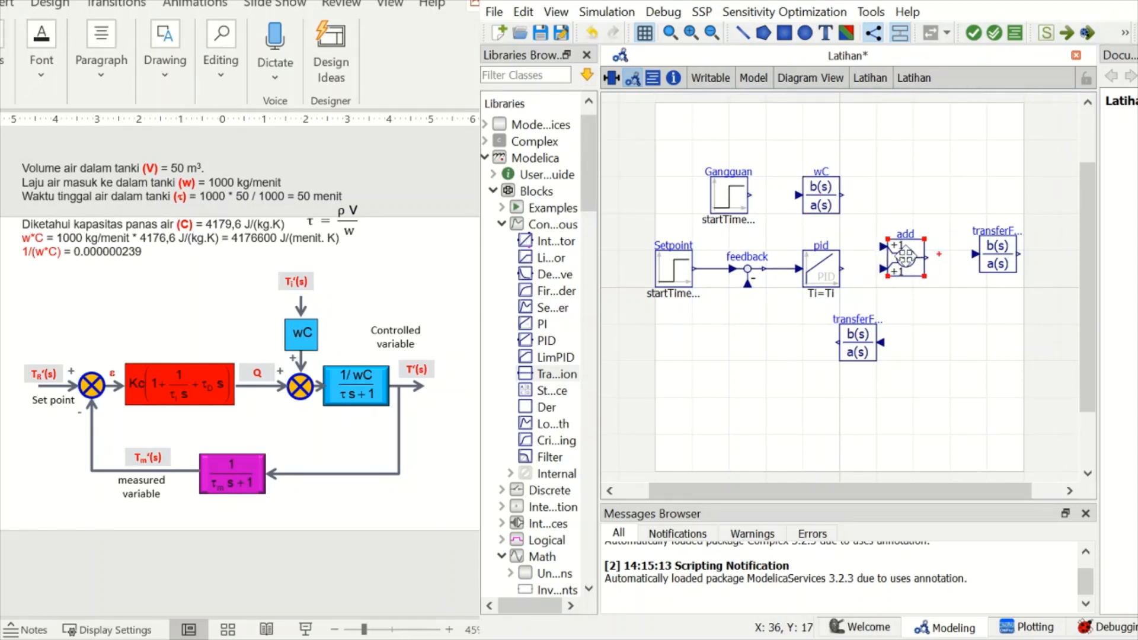
{"action": "left_click_drag", "start_coordinate": [1005, 256], "coordinate": [973, 263]}
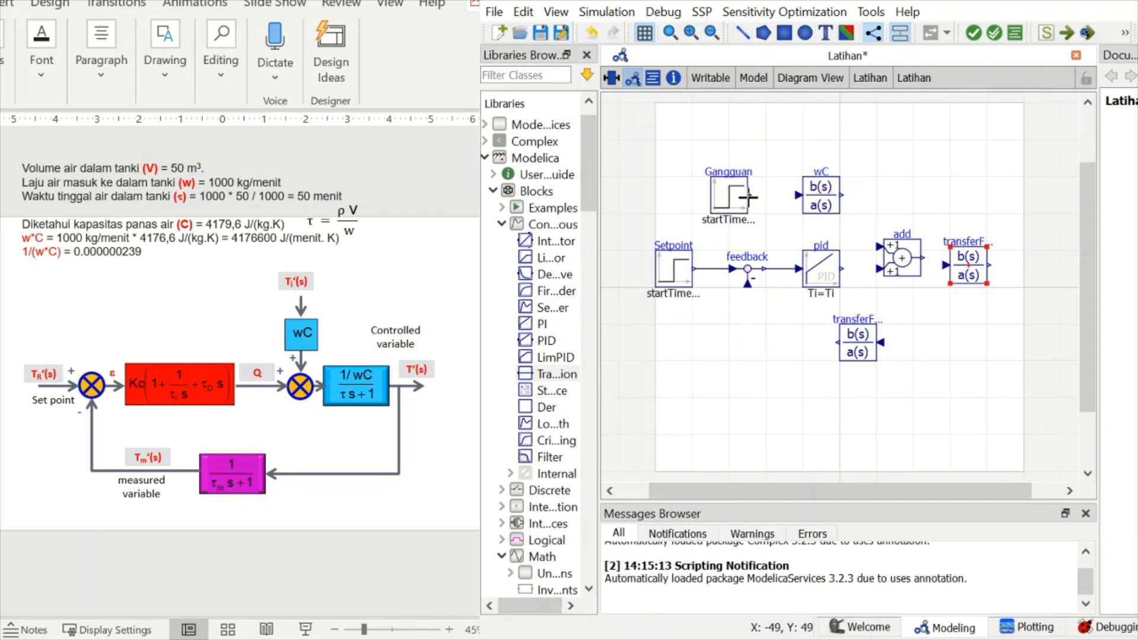
- Connect the Gangguan output to wC and the wC output to the upper input of the Add block
{"action": "left_click", "coordinate": [748, 196]}
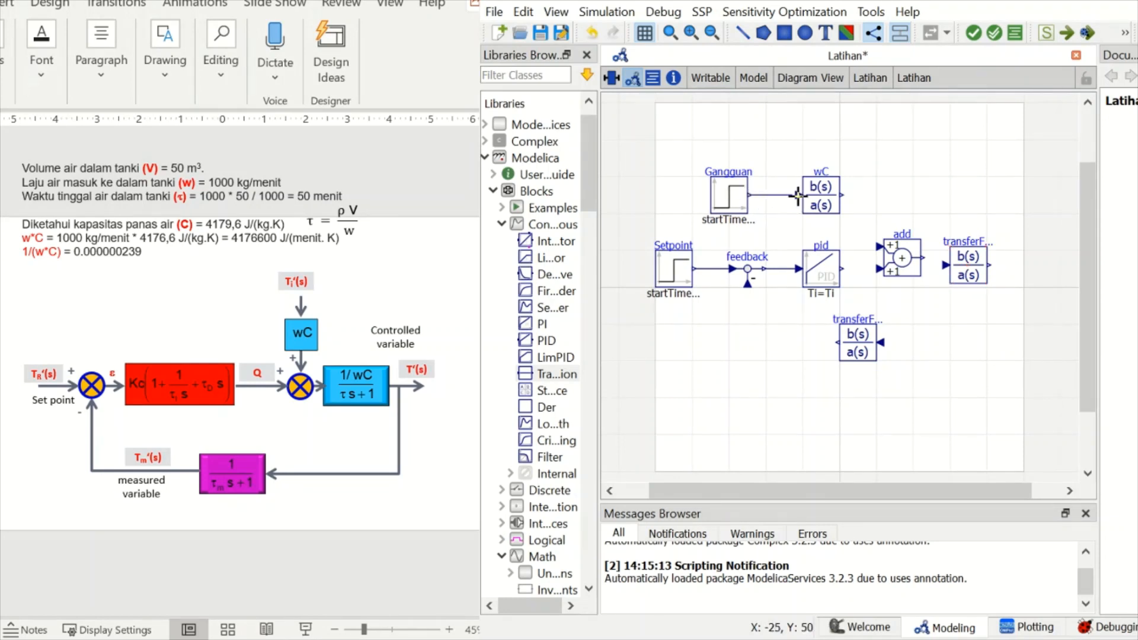
{"action": "left_click", "coordinate": [800, 195]}
{"action": "left_click", "coordinate": [840, 195]}
{"action": "left_click", "coordinate": [879, 247]}
- Connect the PID output to the lower Add input and the Add output to the process TransferFunction
{"action": "left_click", "coordinate": [837, 274]}
{"action": "left_click", "coordinate": [848, 275]}
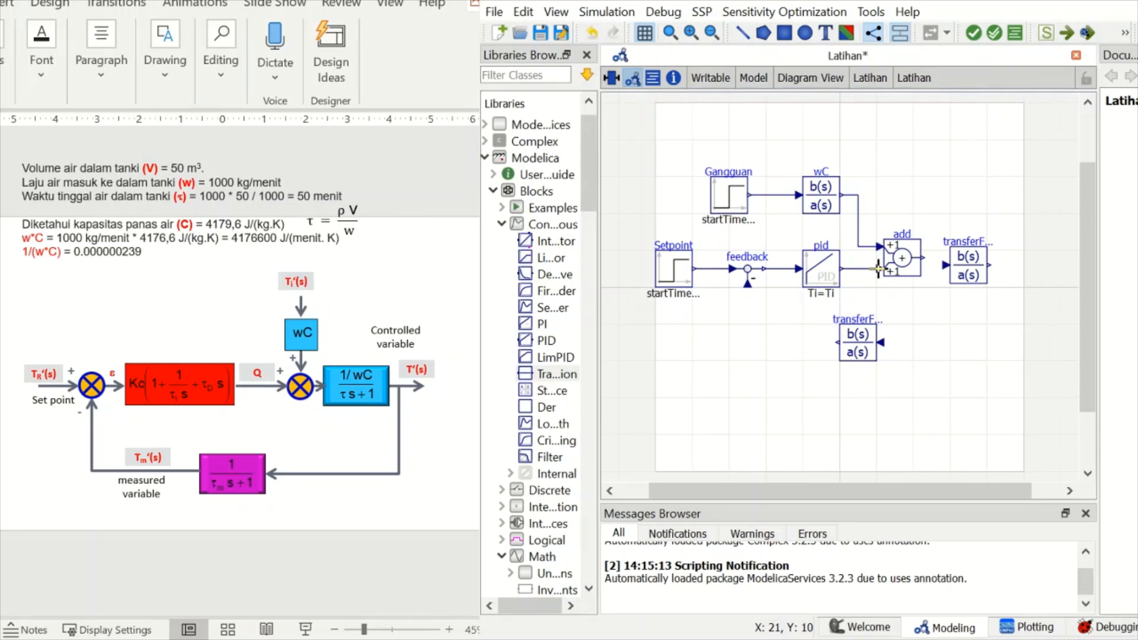
{"action": "left_click", "coordinate": [878, 270]}
{"action": "left_click", "coordinate": [923, 258]}
{"action": "left_click", "coordinate": [947, 266]}
- Close the loop by connecting the process output to the measurement TransferFunction and its output to the feedback block's negative input
{"action": "left_click", "coordinate": [991, 266]}
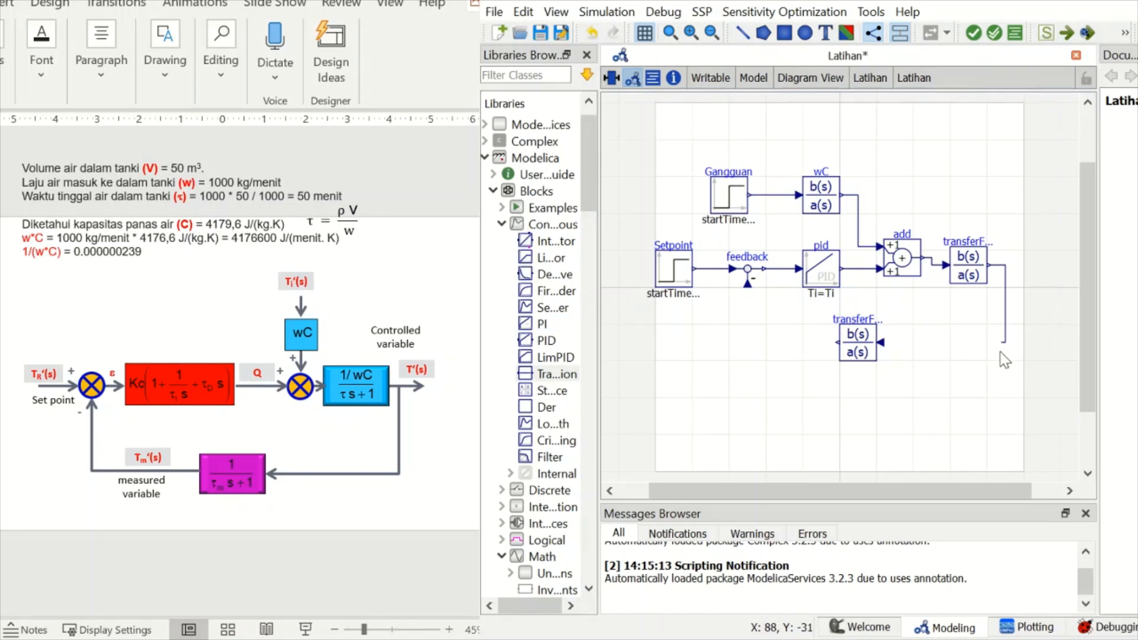
{"action": "left_click", "coordinate": [883, 343]}
{"action": "left_click", "coordinate": [829, 340]}
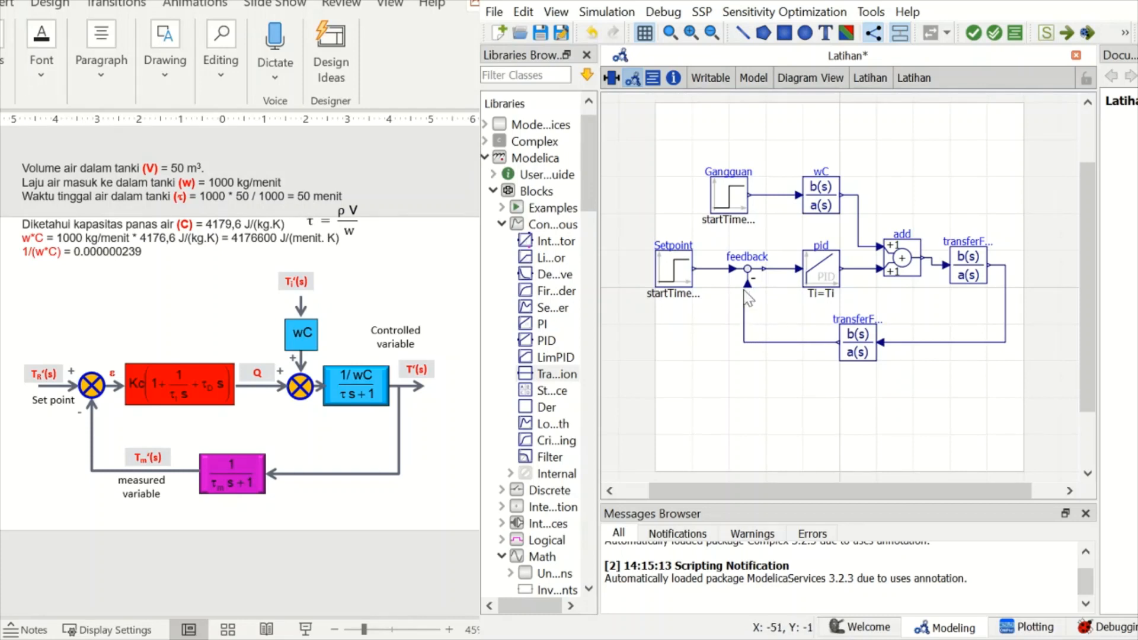
{"action": "left_click_drag", "start_coordinate": [758, 288], "coordinate": [748, 289]}
{"action": "left_click", "coordinate": [749, 289]}
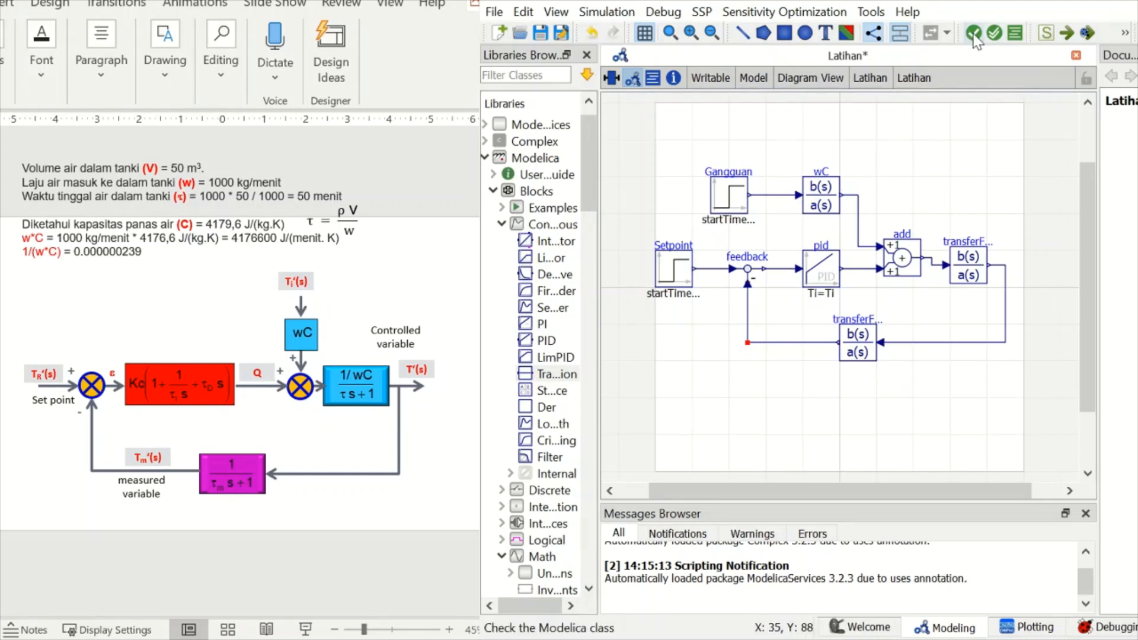
- Run a check of the Latihan model
{"action": "left_click", "coordinate": [974, 37]}
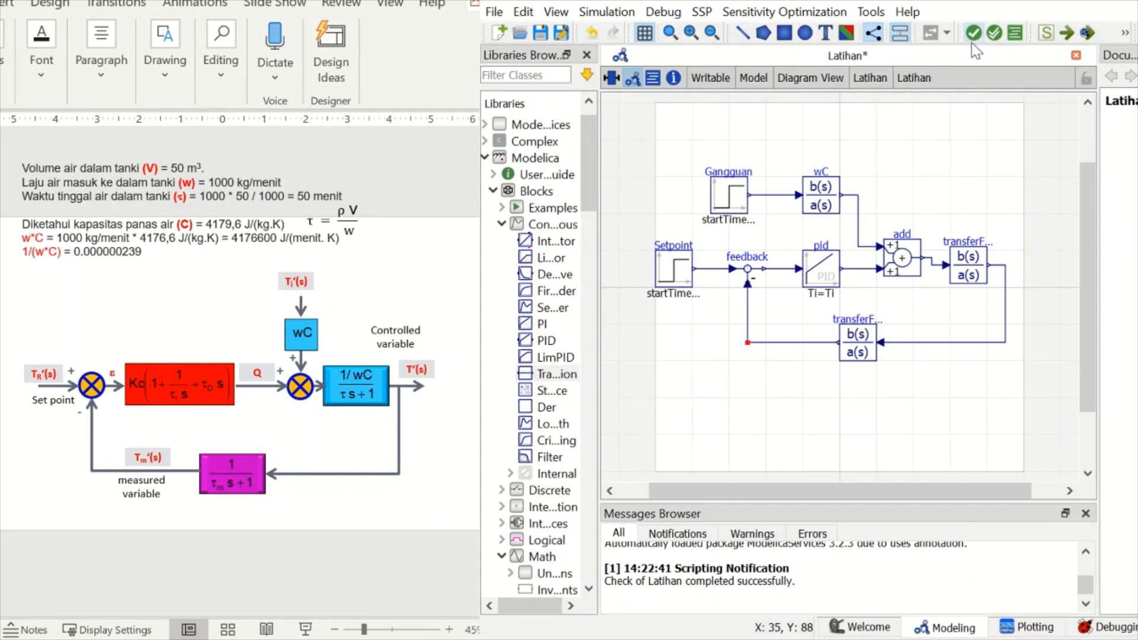
{"action": "left_click", "coordinate": [658, 637]}
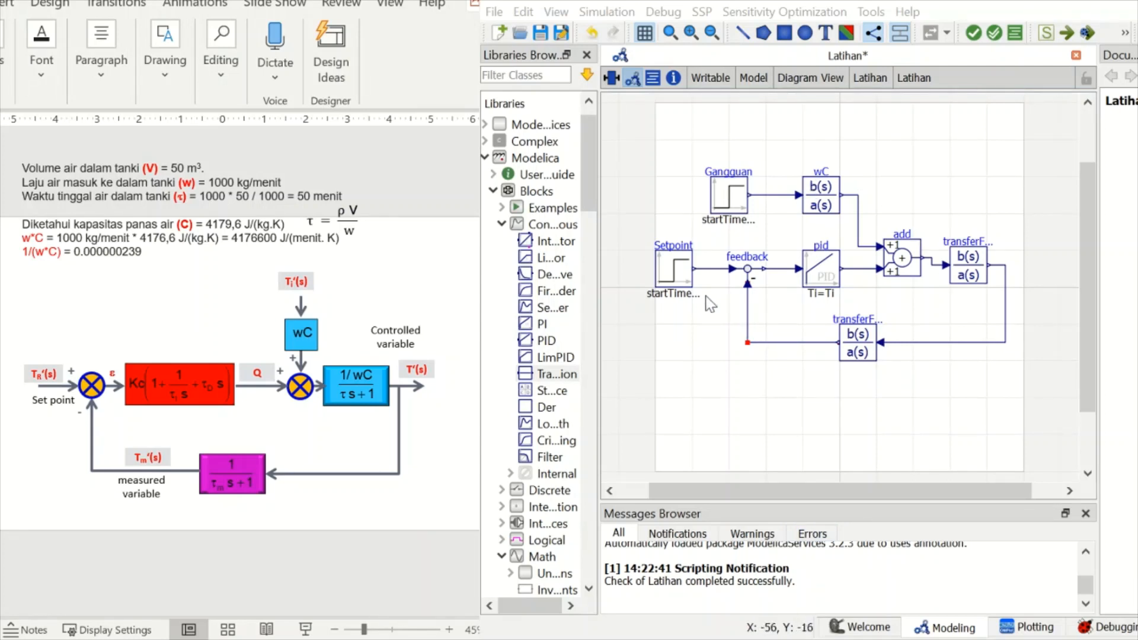
- Set the step height to 30 for Setpoint and 8 for Gangguan
{"action": "left_click", "coordinate": [677, 279]}
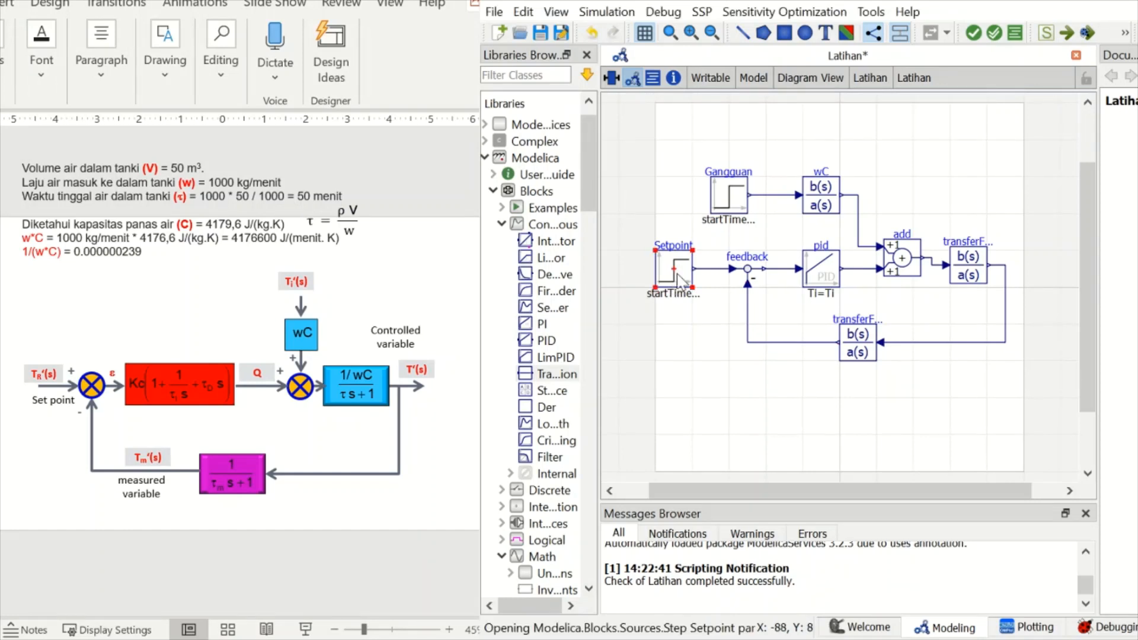
{"action": "double_click", "coordinate": [677, 280]}
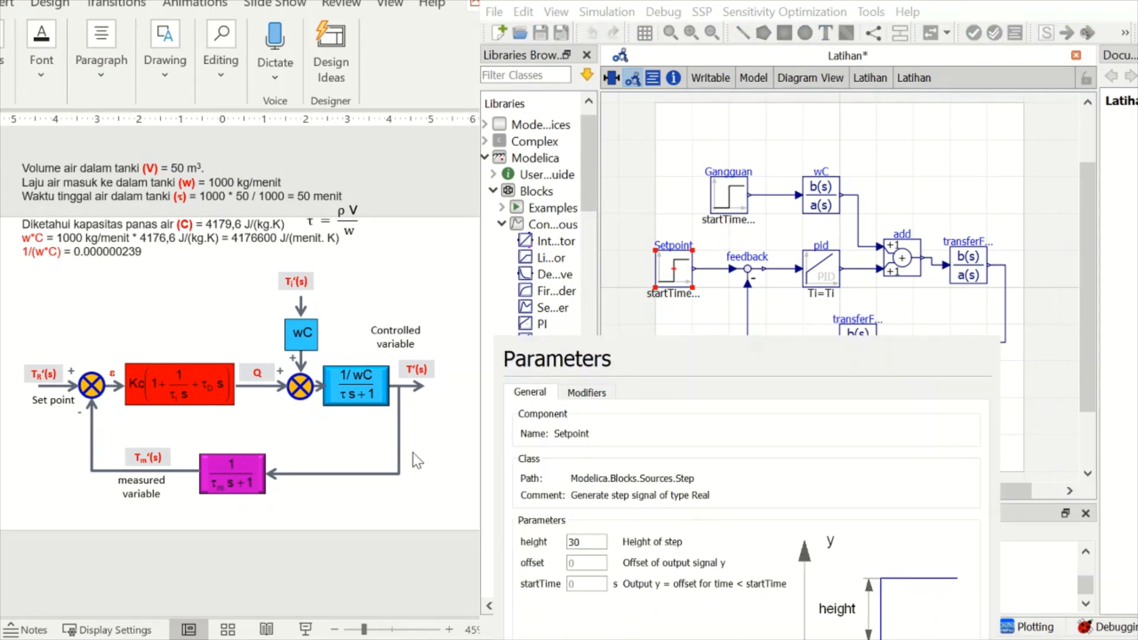
{"action": "left_click", "coordinate": [571, 544]}
{"action": "left_click_drag", "start_coordinate": [589, 540], "coordinate": [533, 540]}
{"action": "type", "text": "30"}
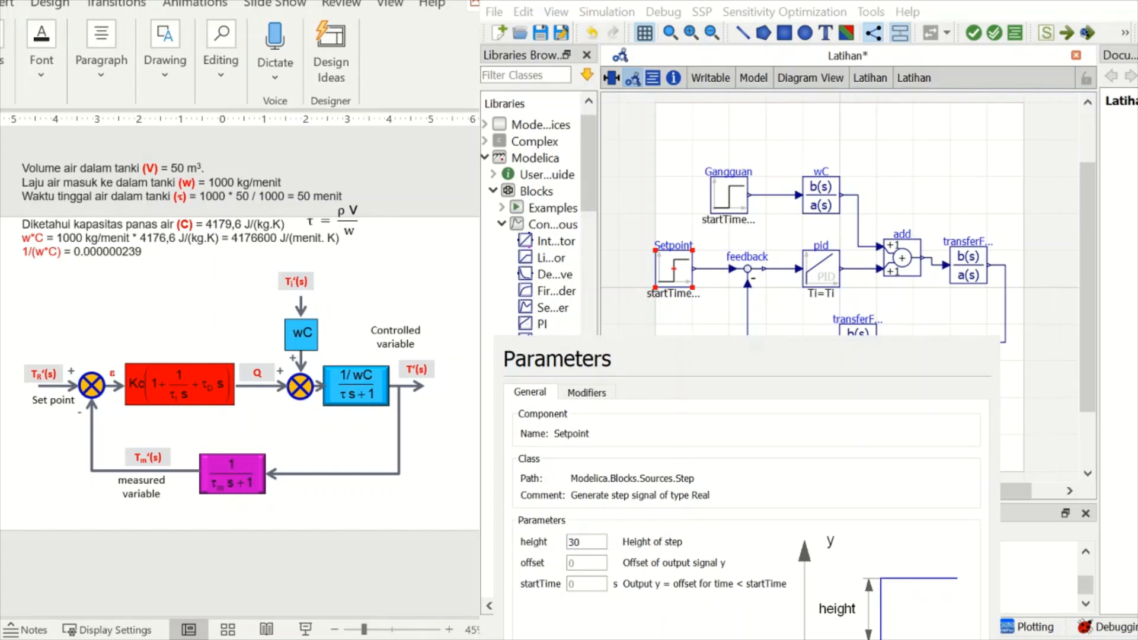
{"action": "key", "text": "Return"}
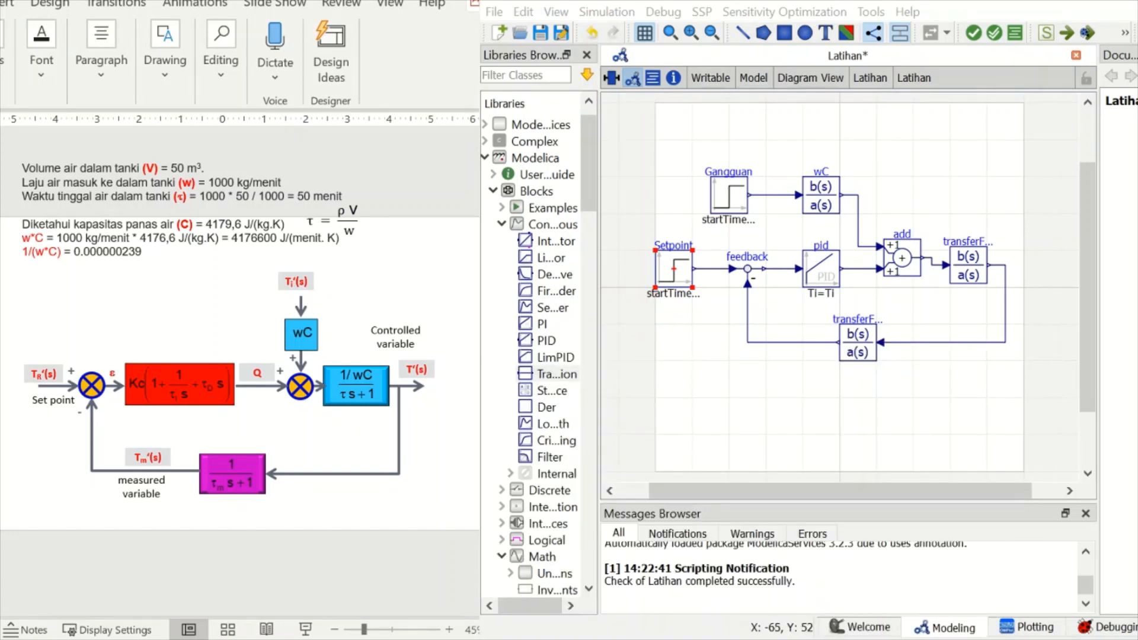
{"action": "double_click", "coordinate": [725, 195]}
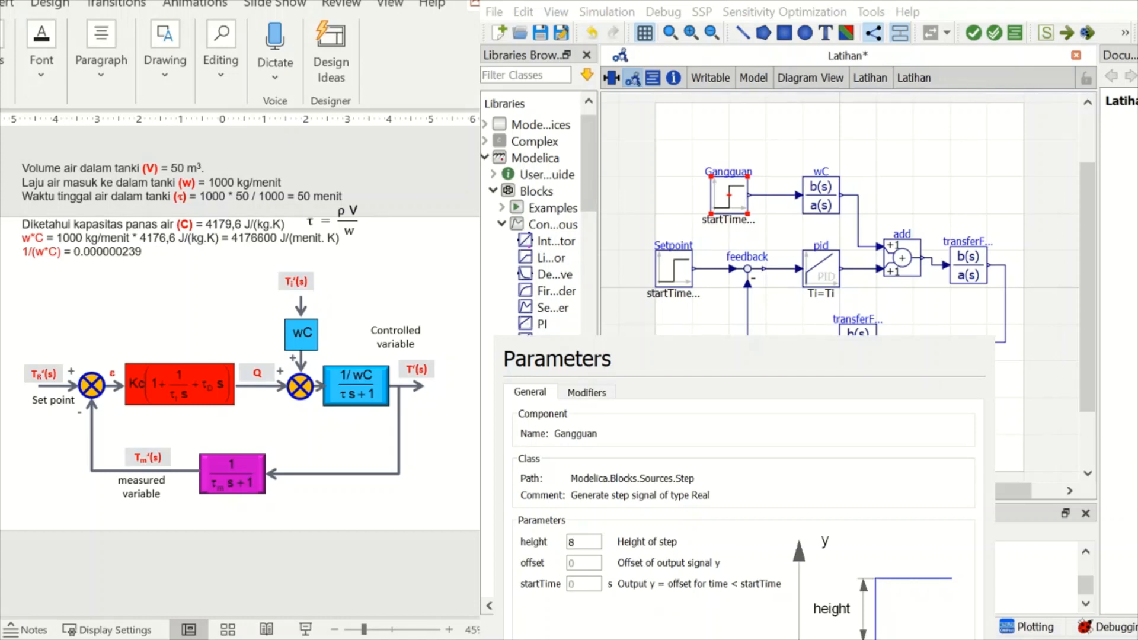
{"action": "key", "text": "Return"}
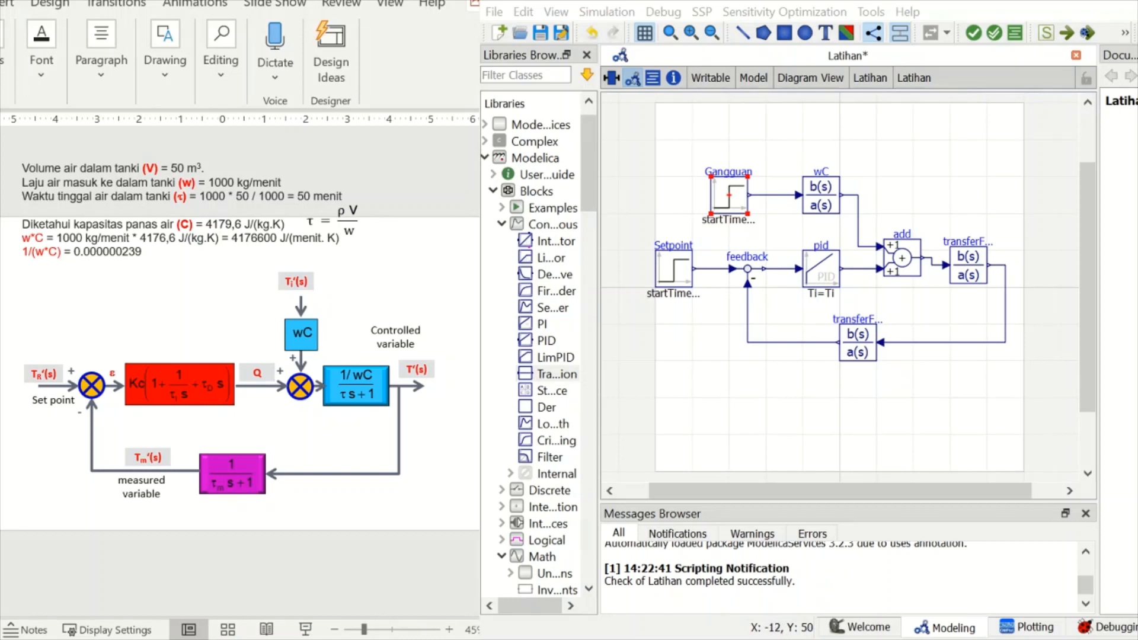
- Set the numerator b of the wC transfer function to {4176600}, copying the w*C value from the PowerPoint slide
{"action": "left_click", "coordinate": [820, 196]}
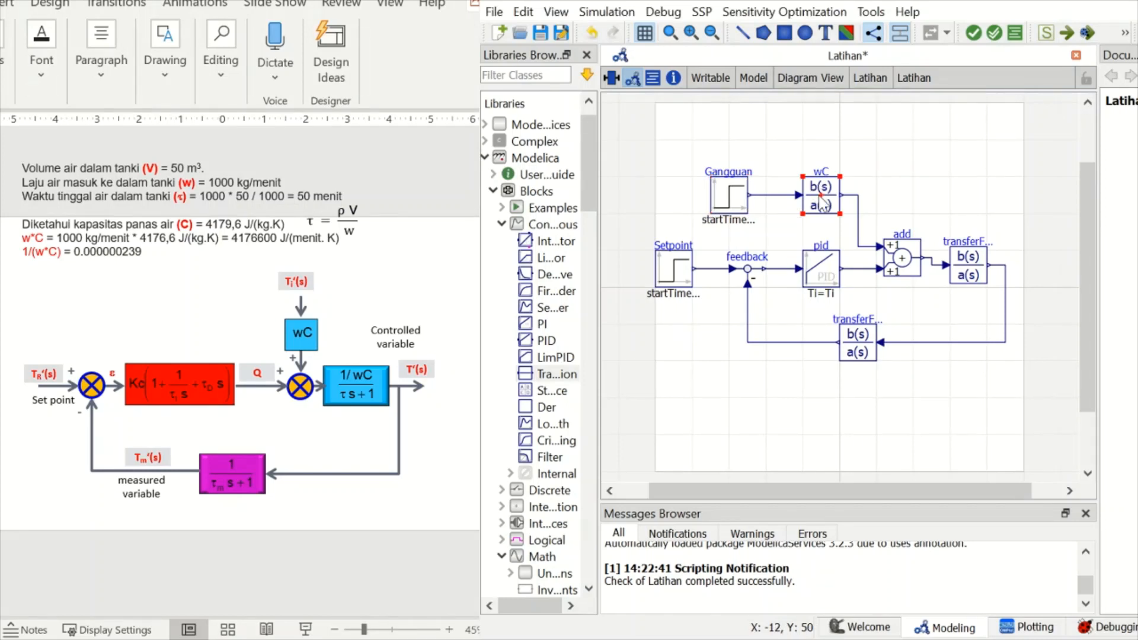
{"action": "double_click", "coordinate": [821, 203]}
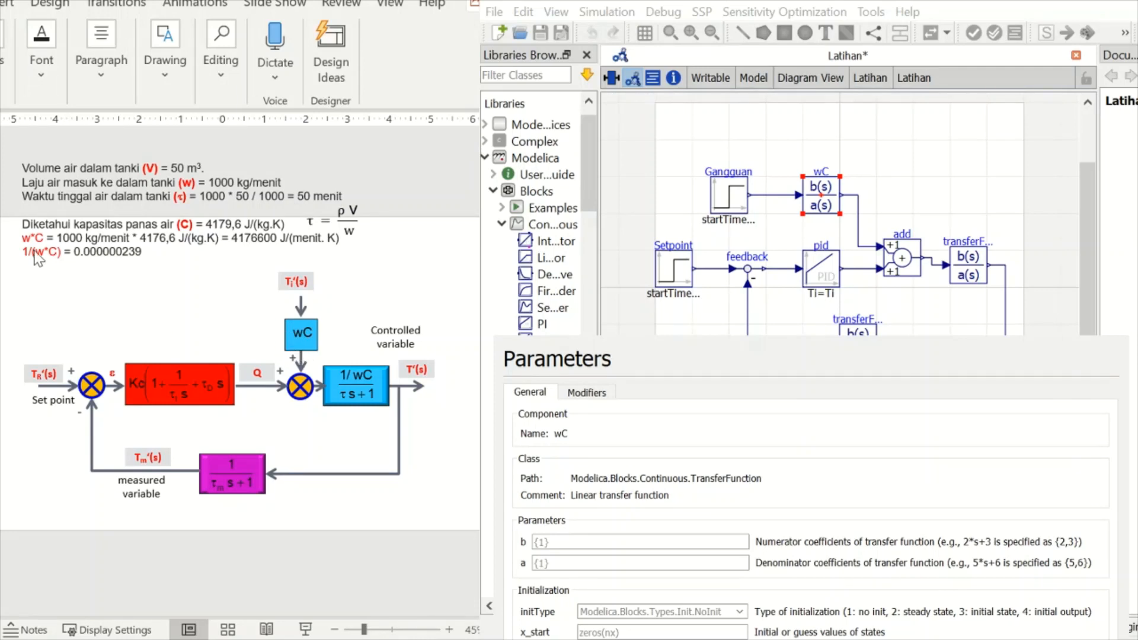
{"action": "double_click", "coordinate": [237, 240]}
{"action": "key", "text": "ctrl+c"}
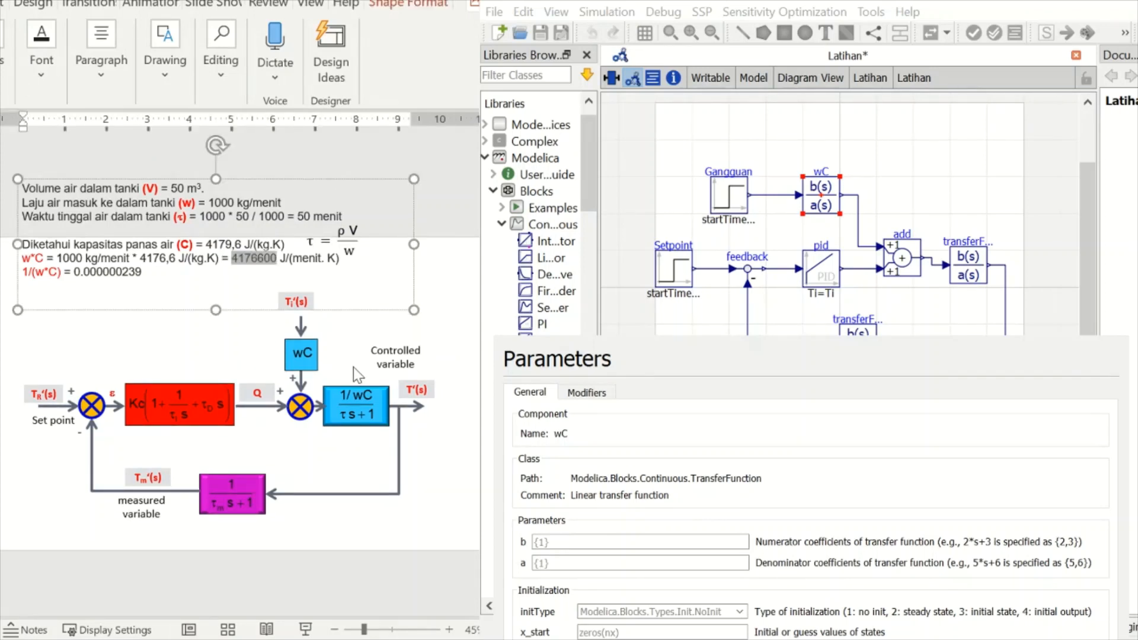
{"action": "left_click", "coordinate": [747, 371]}
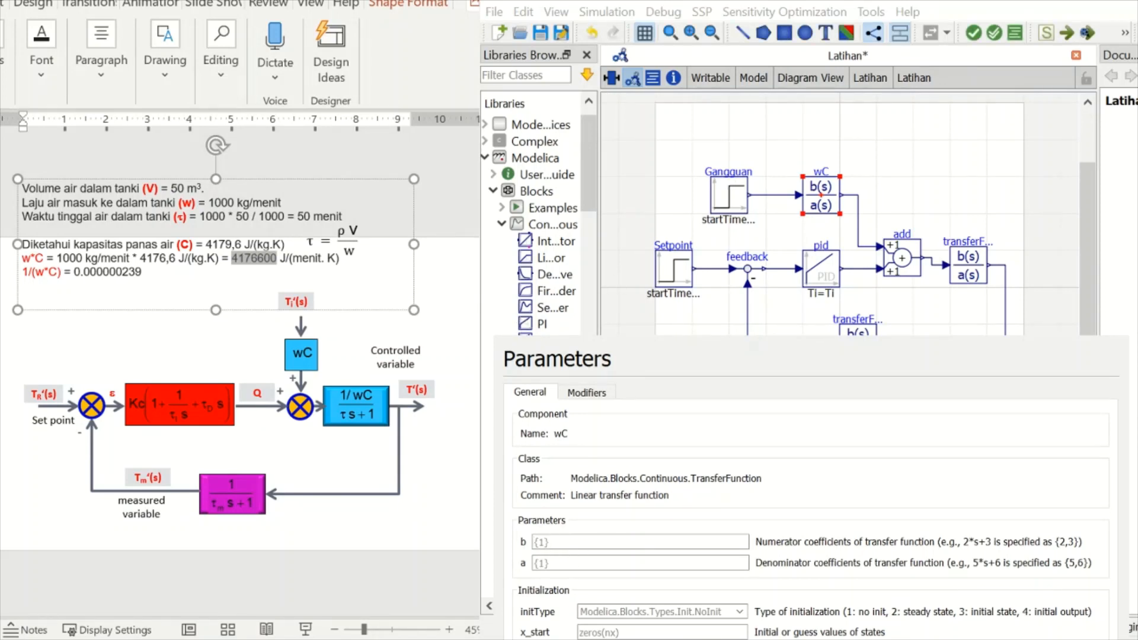
{"action": "type", "text": "{}"}
{"action": "key", "text": "Left"}
{"action": "key", "text": "ctrl+v"}
{"action": "key", "text": "Return"}
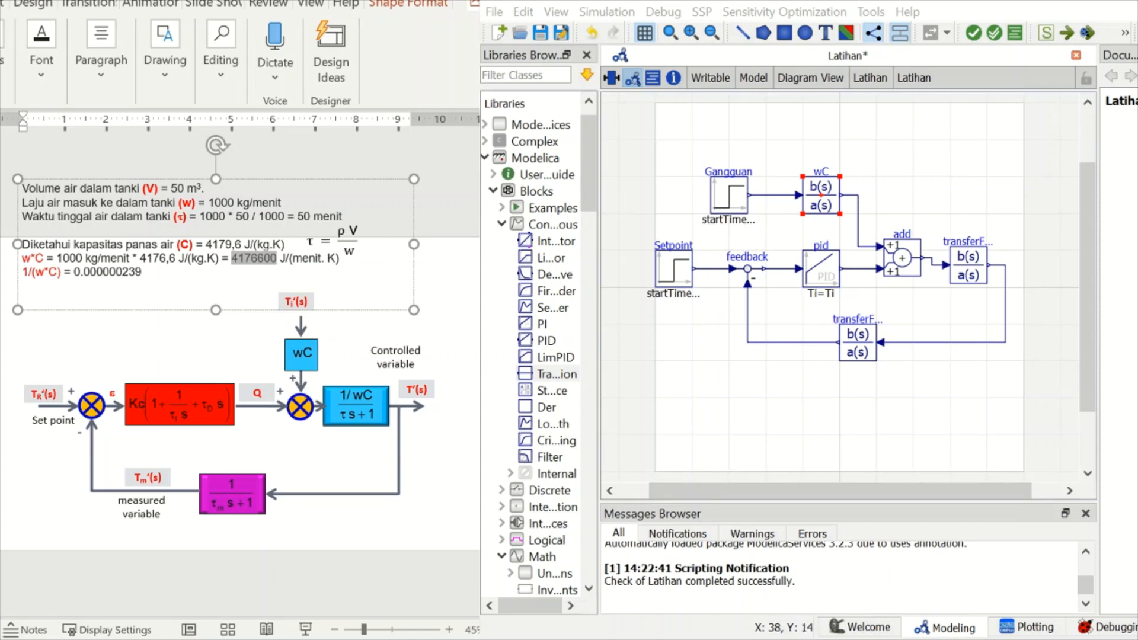
- Set the numerator b of transferFunctionG to {0.000000239}, copying the 1/(w*C) value from the PowerPoint slide
{"action": "left_click", "coordinate": [966, 264]}
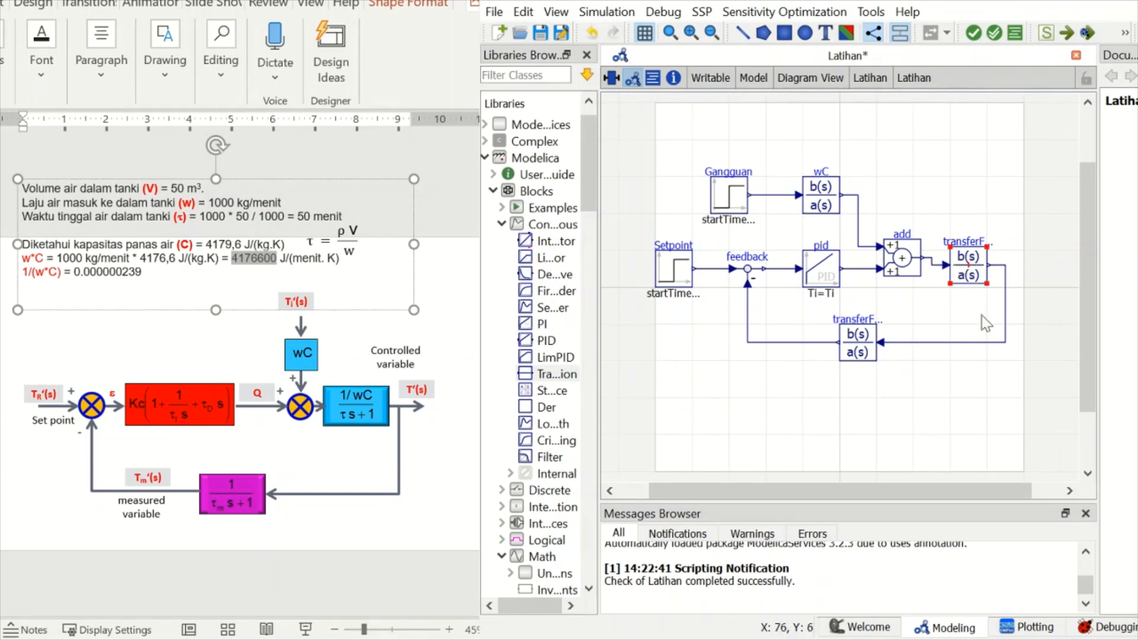
{"action": "double_click", "coordinate": [971, 274]}
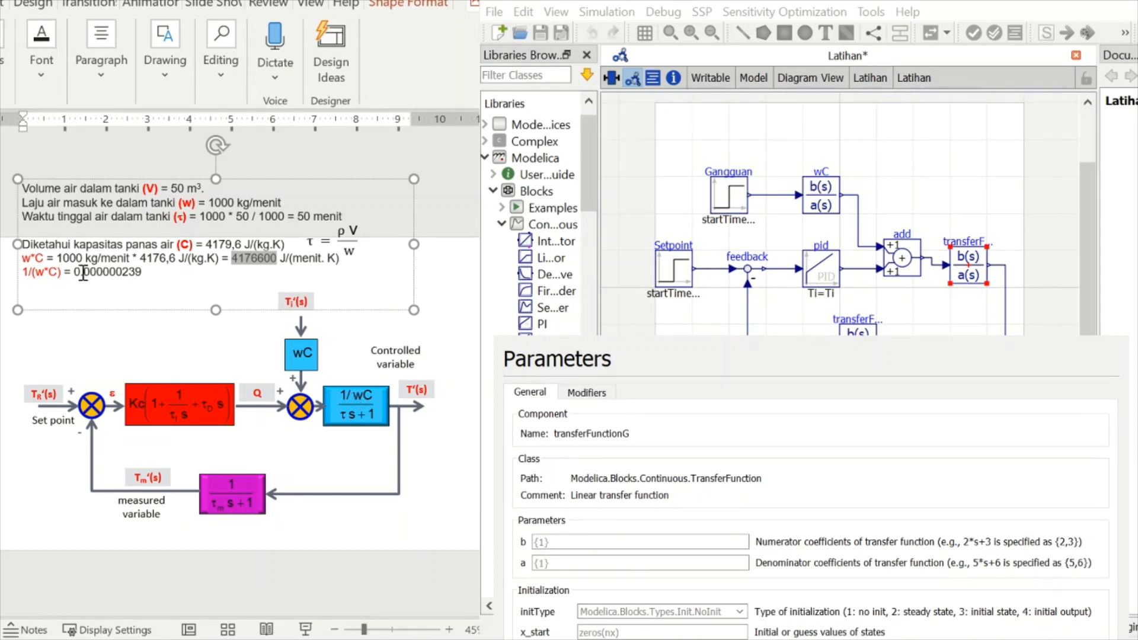
{"action": "left_click_drag", "start_coordinate": [74, 273], "coordinate": [151, 278]}
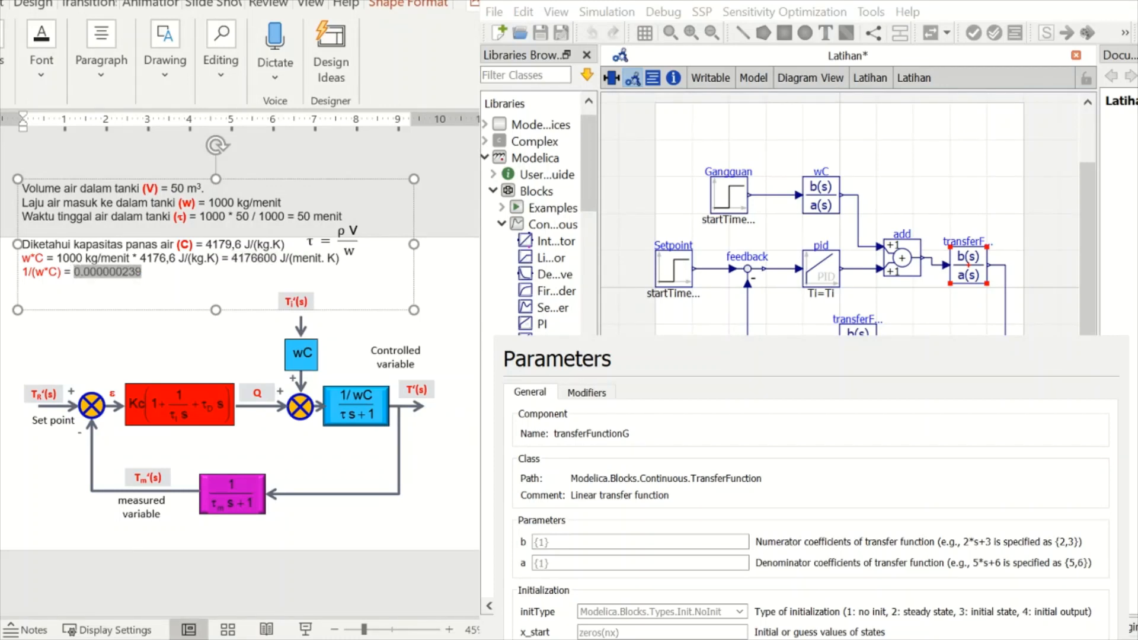
{"action": "key", "text": "Delete"}
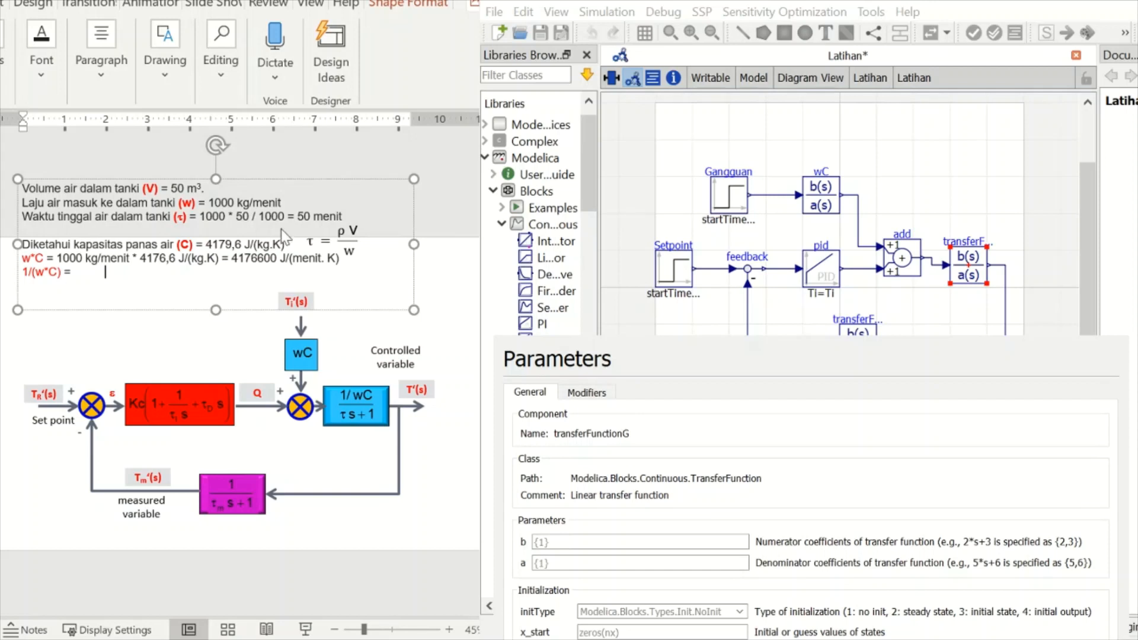
{"action": "key", "text": "ctrl+z"}
{"action": "key", "text": "ctrl+c"}
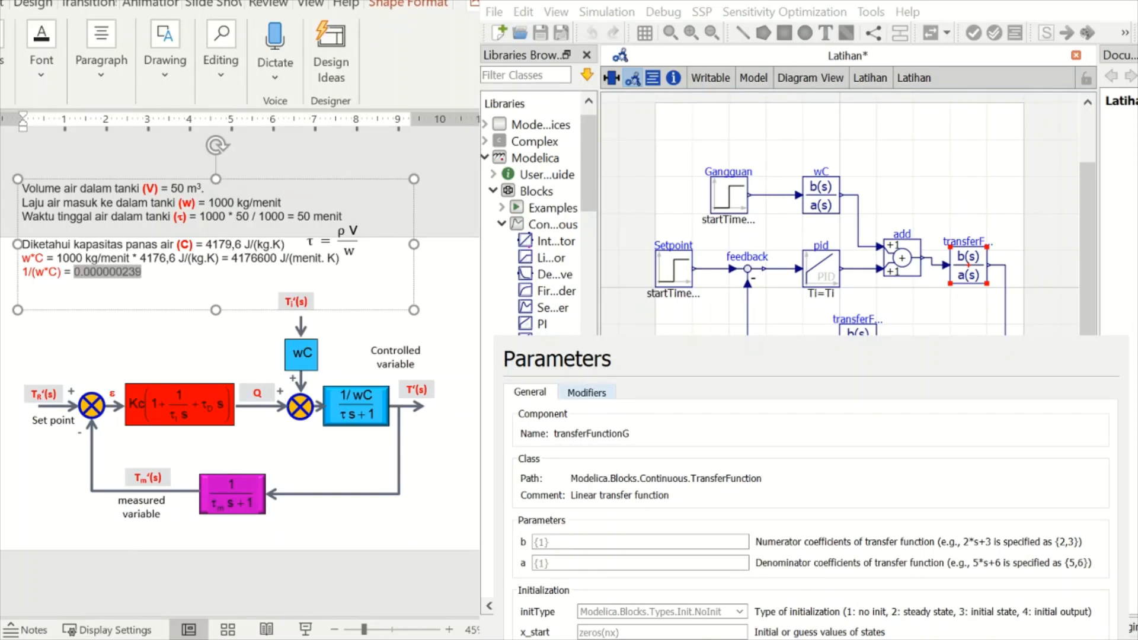
{"action": "left_click", "coordinate": [712, 418]}
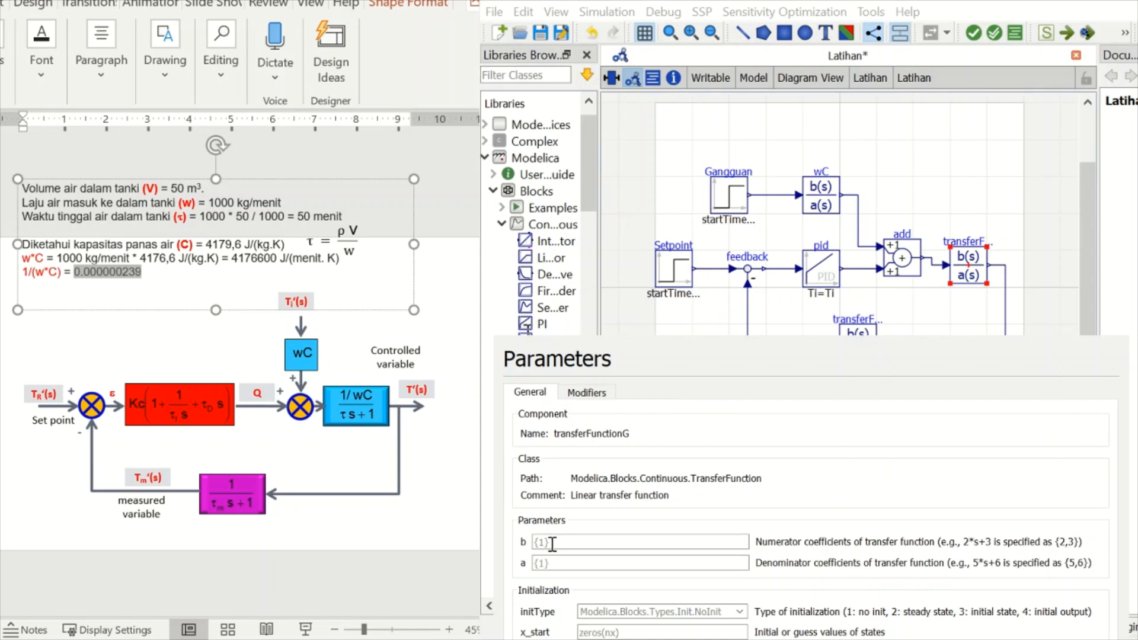
{"action": "left_click", "coordinate": [535, 542]}
{"action": "type", "text": "{}"}
{"action": "key", "text": "ctrl+v"}
- Set the denominator a of transferFunctionG to {50,1} and accept its parameters
{"action": "type", "text": "{}"}
{"action": "key", "text": "Left"}
{"action": "type", "text": "50,1"}
{"action": "key", "text": "Return"}
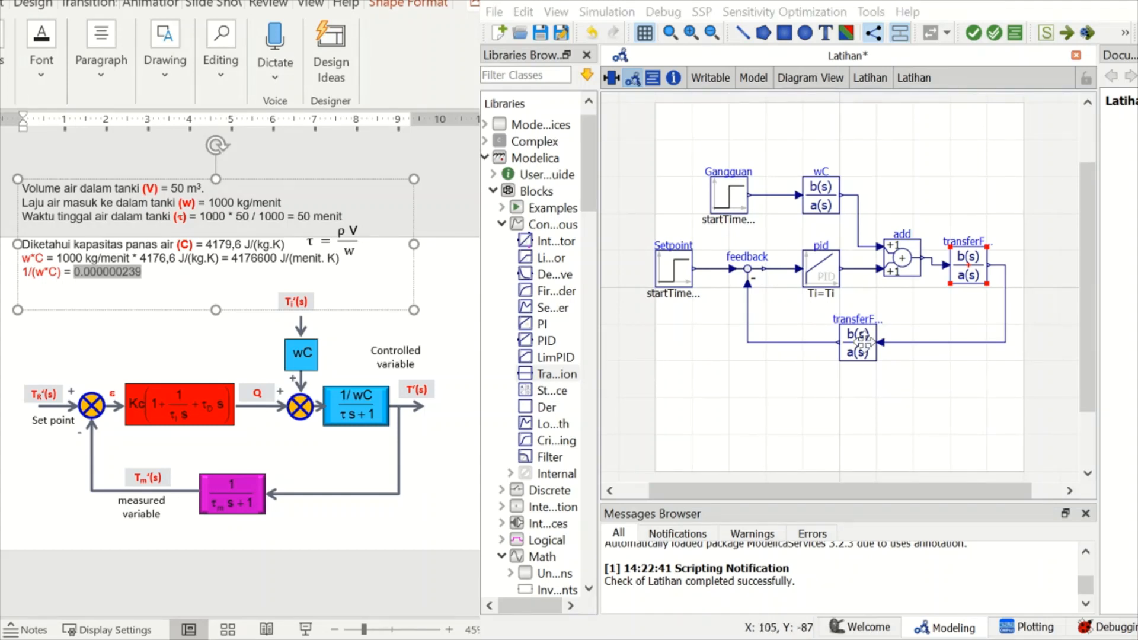
- Set the measurement transfer function in the feedback path to numerator b {1} and denominator a {1,1}
{"action": "double_click", "coordinate": [858, 344]}
{"action": "type", "text": "{}"}
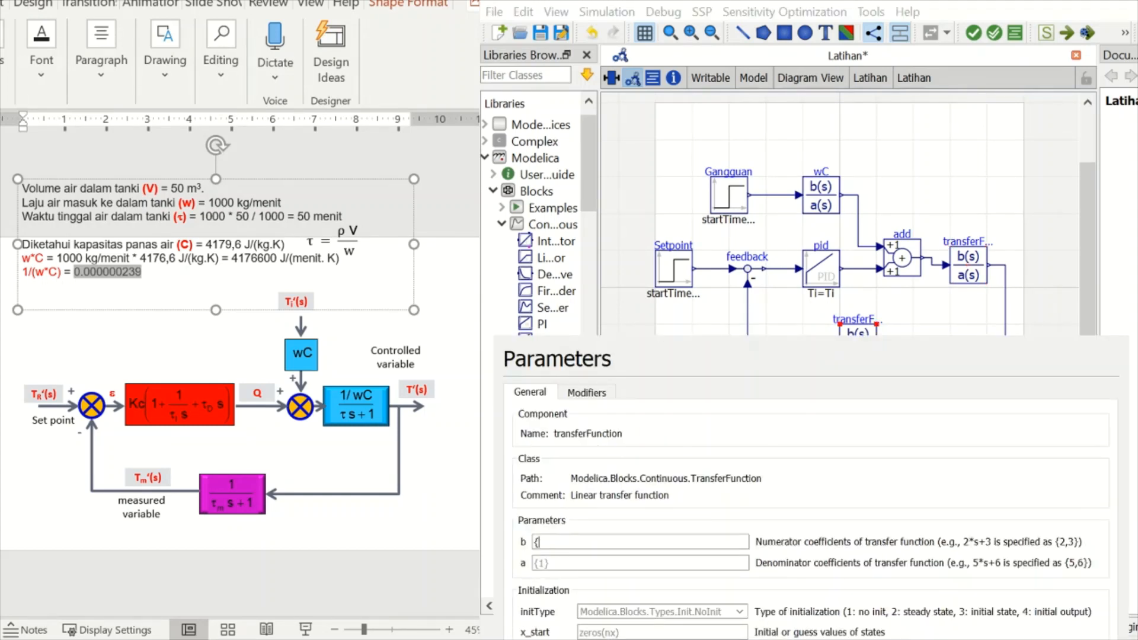
{"action": "type", "text": "1"}
{"action": "key", "text": "Tab"}
{"action": "type", "text": "{}"}
{"action": "key", "text": "Left"}
{"action": "type", "text": "1,1"}
{"action": "key", "text": "Return"}
- Set the pid block's gain k, its integrator time constant Ti to 0.01 s and its derivative time constant Td to 10 s
{"action": "left_click", "coordinate": [821, 269]}
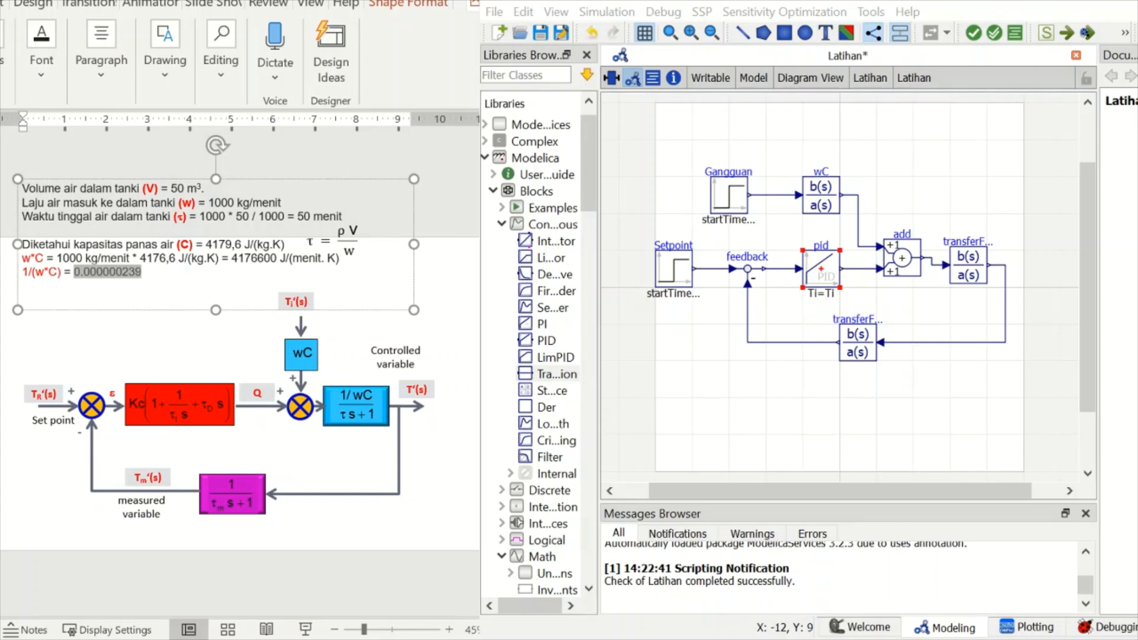
{"action": "left_click", "coordinate": [817, 272]}
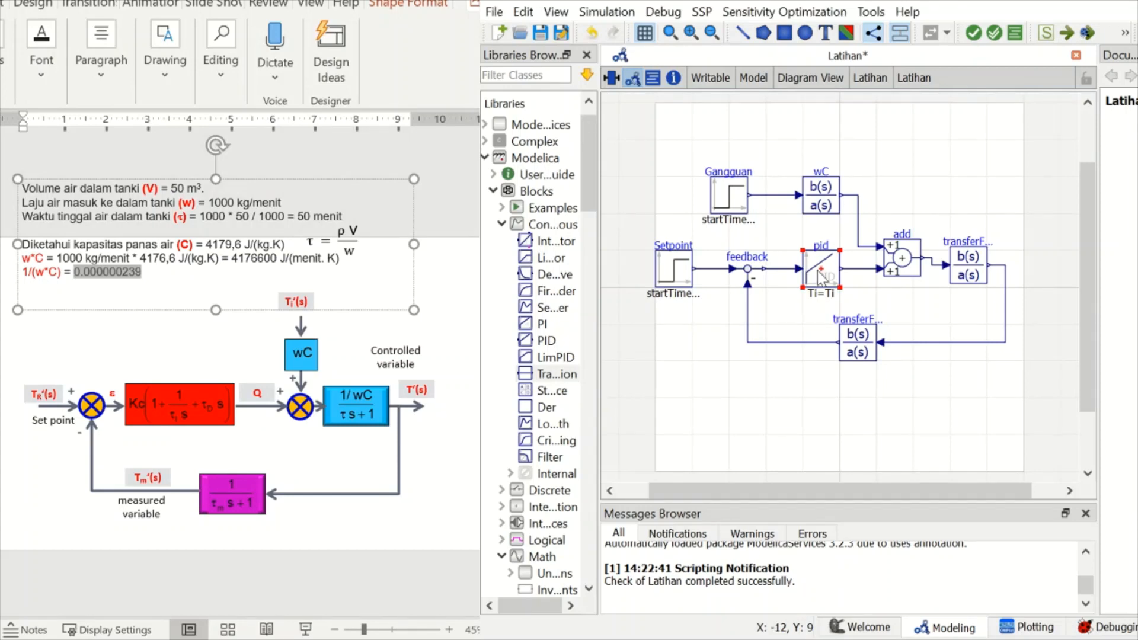
{"action": "double_click", "coordinate": [817, 272]}
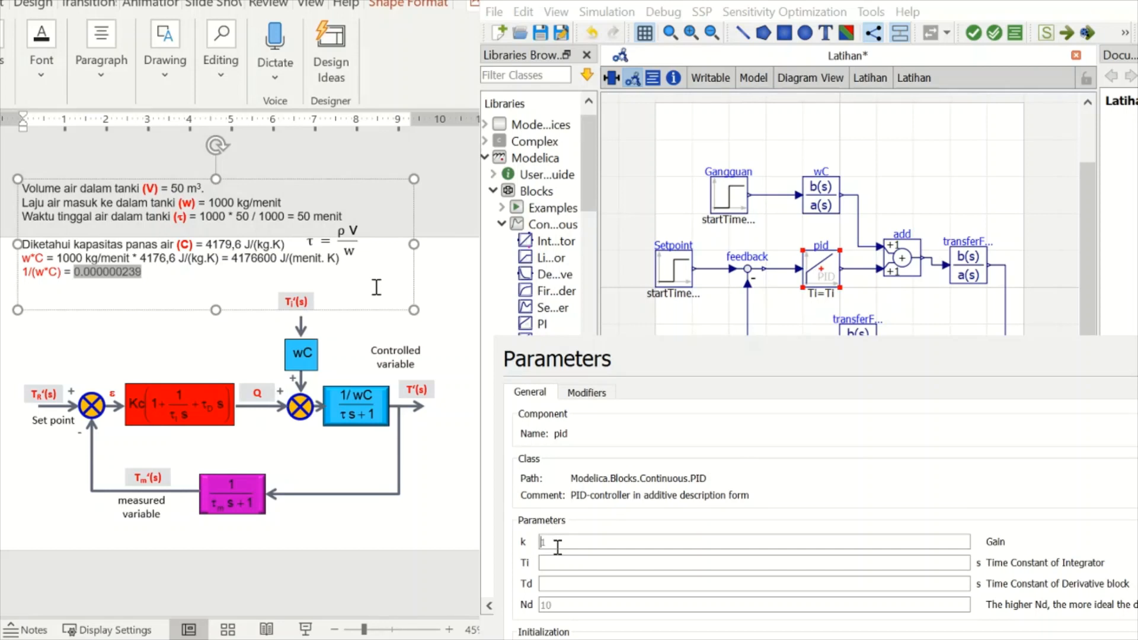
{"action": "type", "text": "1000"}
{"action": "left_click", "coordinate": [554, 563]}
{"action": "left_click_drag", "start_coordinate": [567, 563], "coordinate": [539, 568]}
{"action": "key", "text": "BackSpace"}
{"action": "left_click", "coordinate": [559, 584]}
{"action": "type", "text": "0.01"}
{"action": "left_click", "coordinate": [581, 581]}
{"action": "type", "text": "10"}
{"action": "key", "text": "Return"}
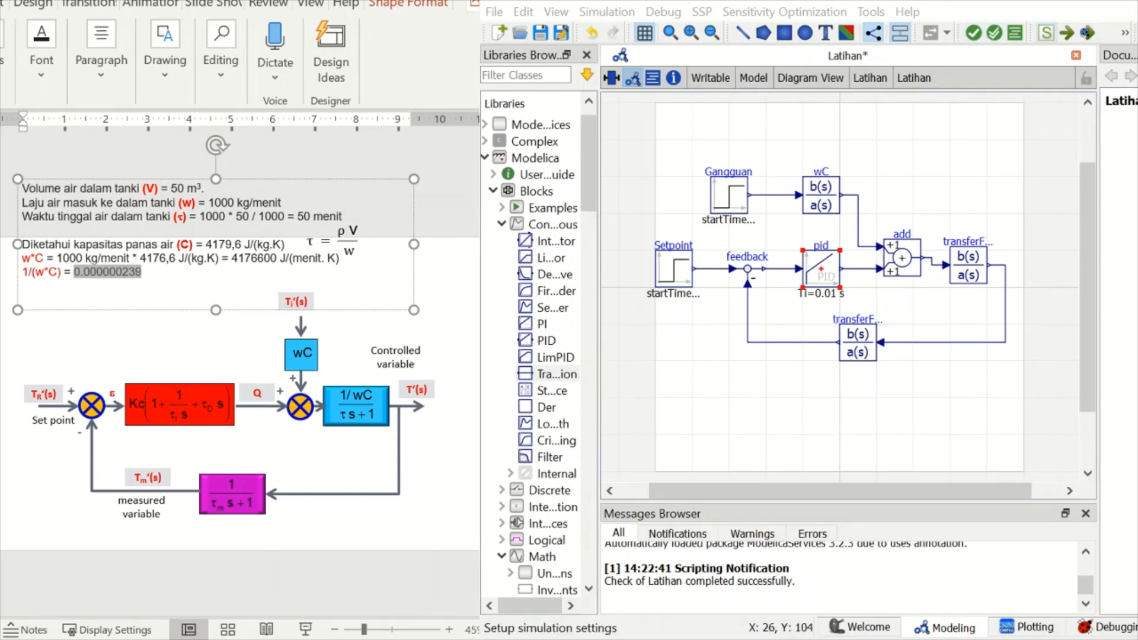
- Set the simulation of Latihan to a stop time of 2000 with the Interval option, and run it
{"action": "left_click", "coordinate": [1047, 32]}
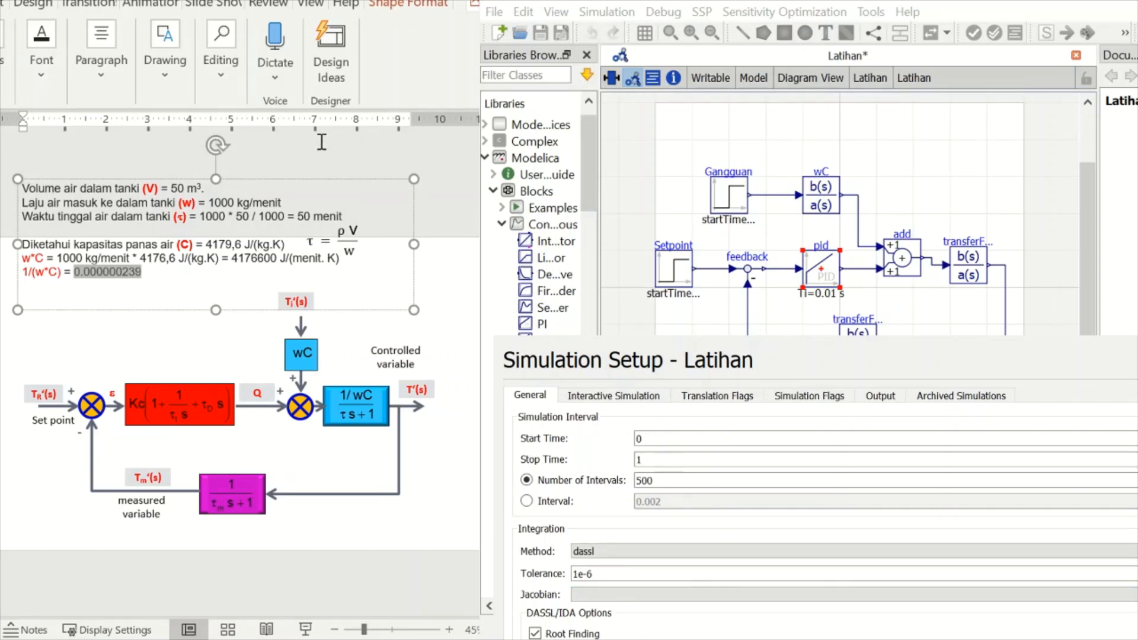
{"action": "left_click", "coordinate": [649, 438]}
{"action": "key", "text": "Tab"}
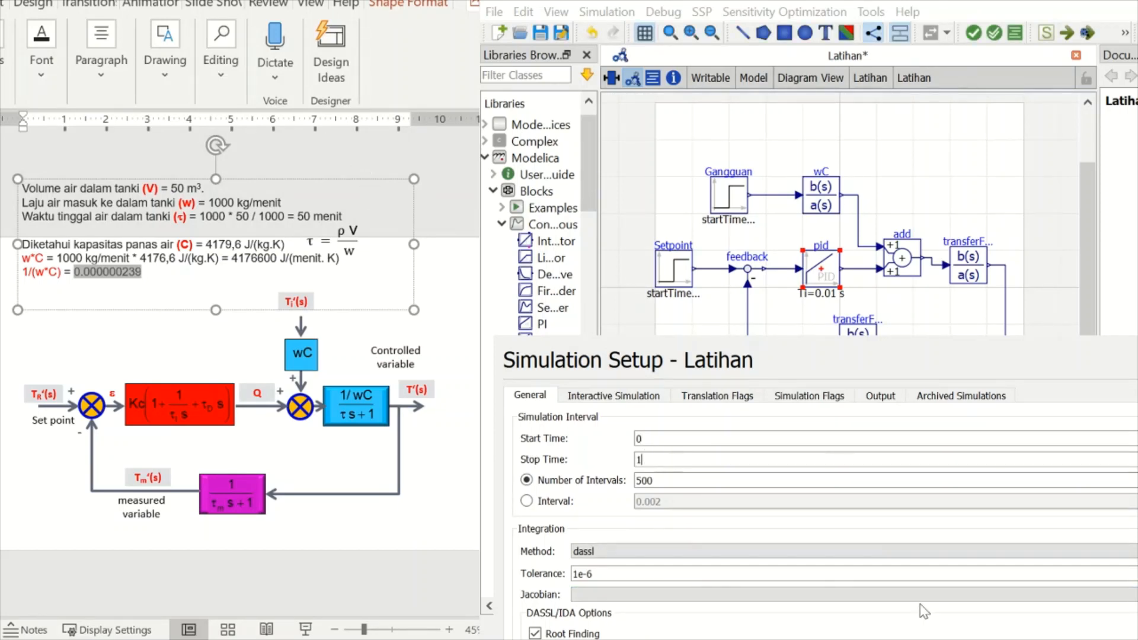
{"action": "key", "text": "BackSpace"}
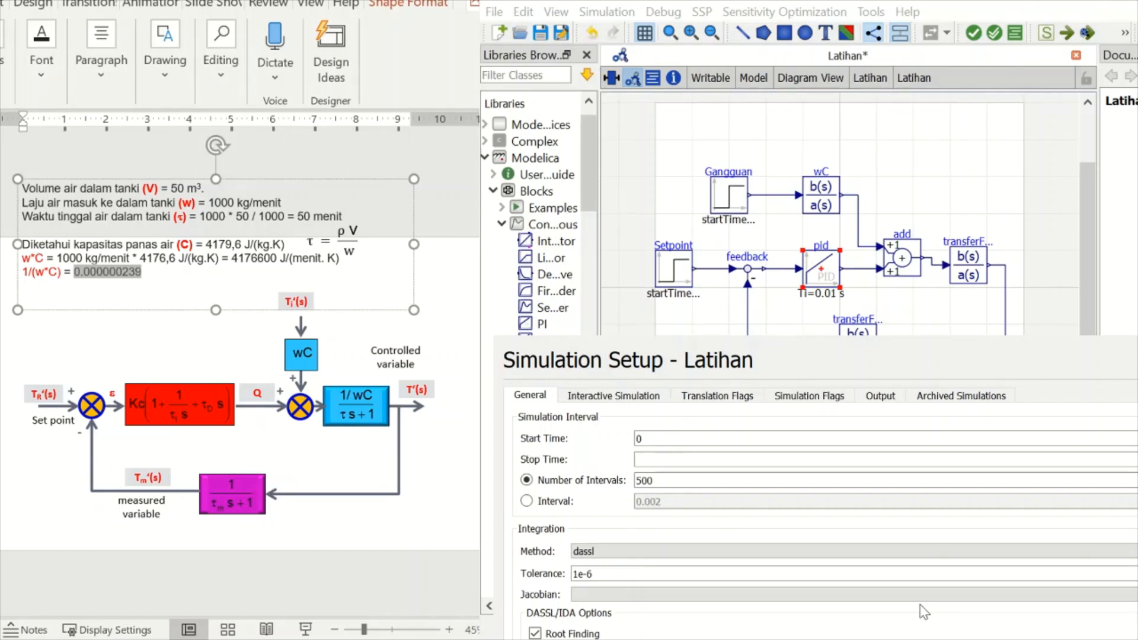
{"action": "type", "text": "2000"}
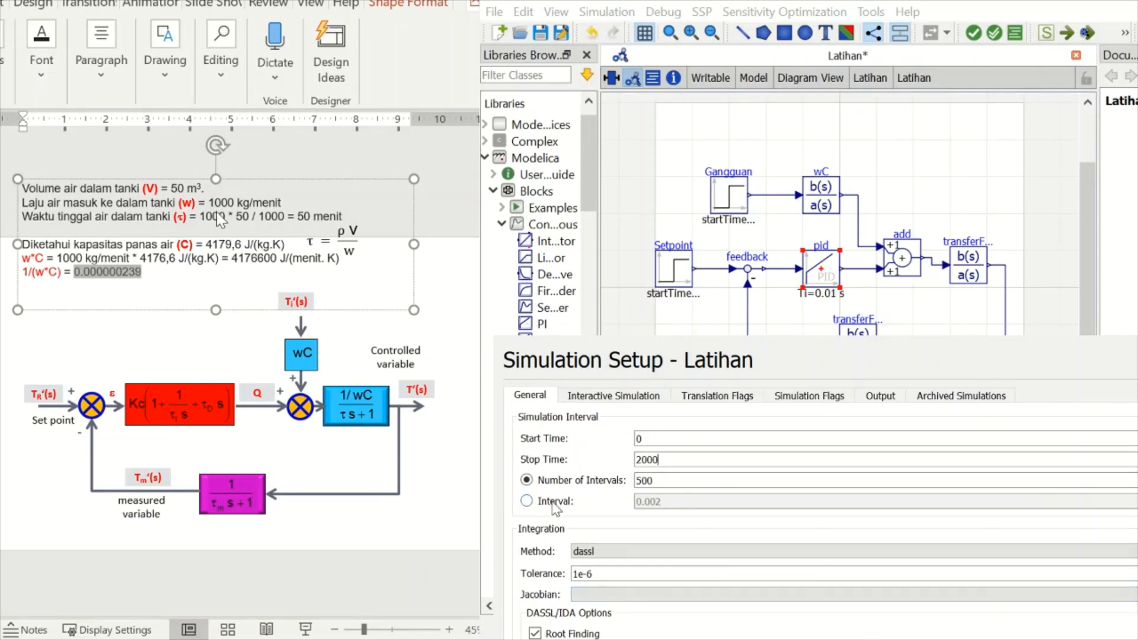
{"action": "left_click", "coordinate": [554, 502]}
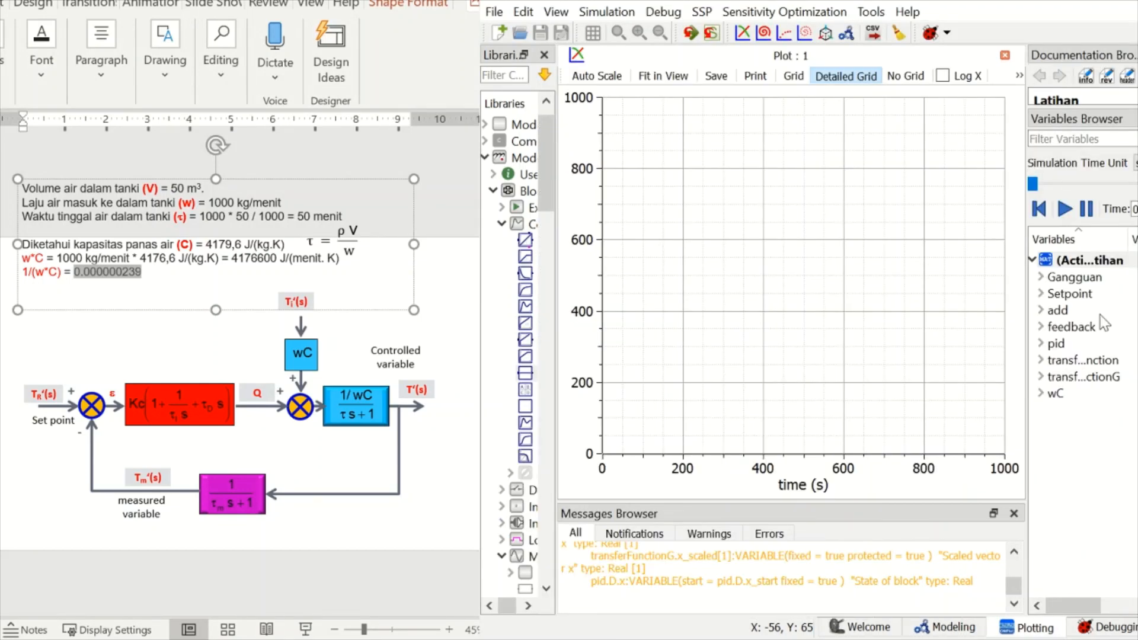
- Plot the output y of Setpoint and the output y of Gangguan
{"action": "left_click", "coordinate": [1041, 294]}
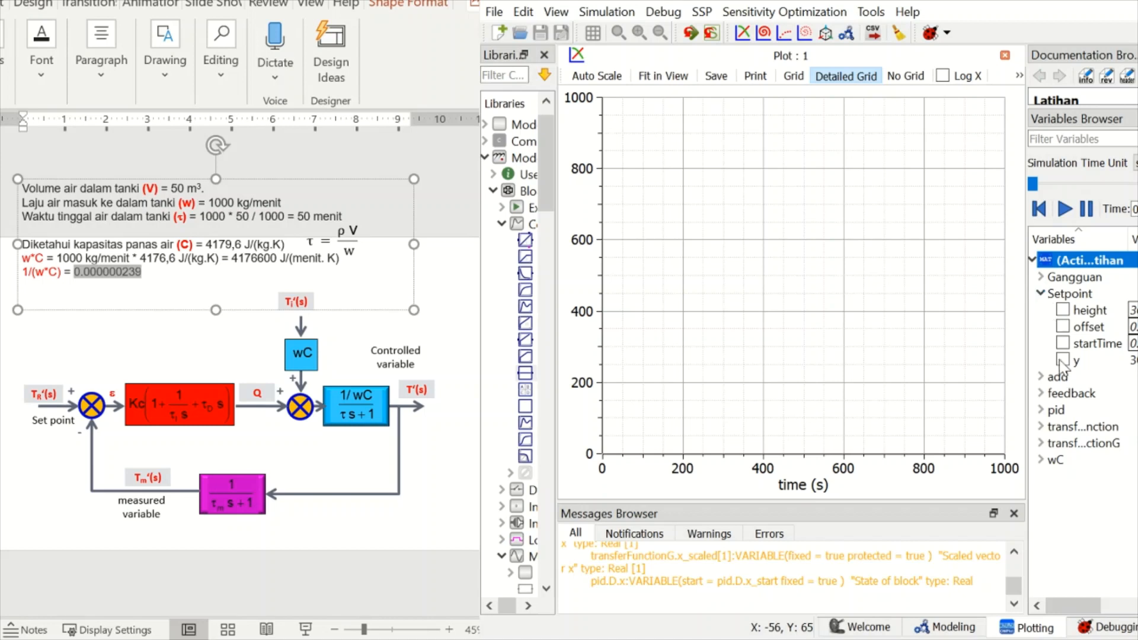
{"action": "left_click", "coordinate": [1063, 360]}
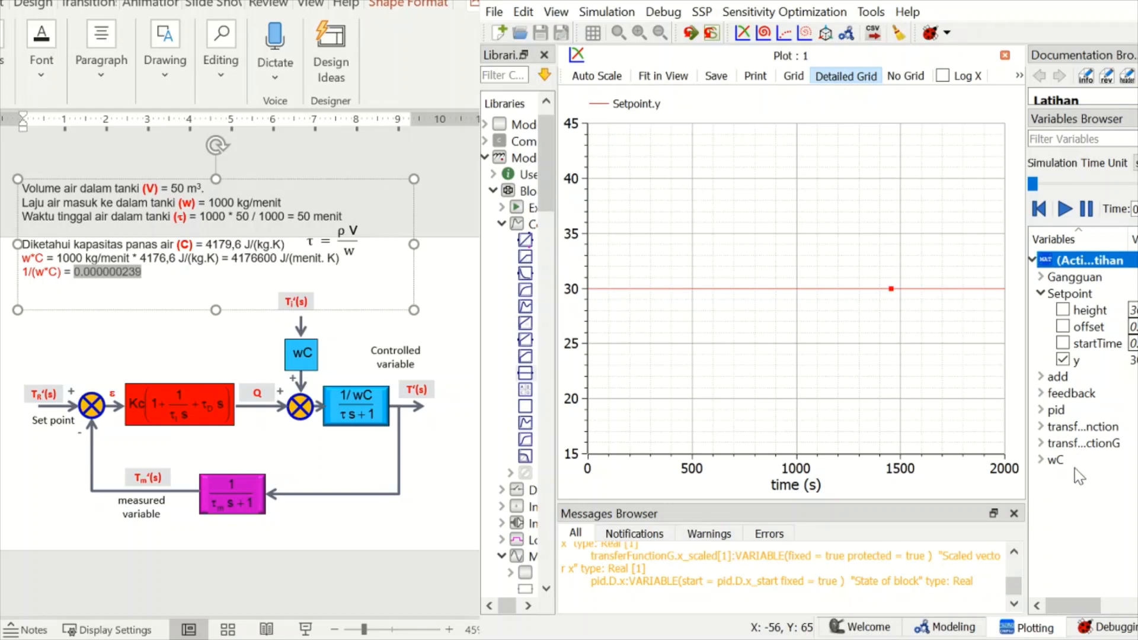
{"action": "left_click", "coordinate": [1042, 278]}
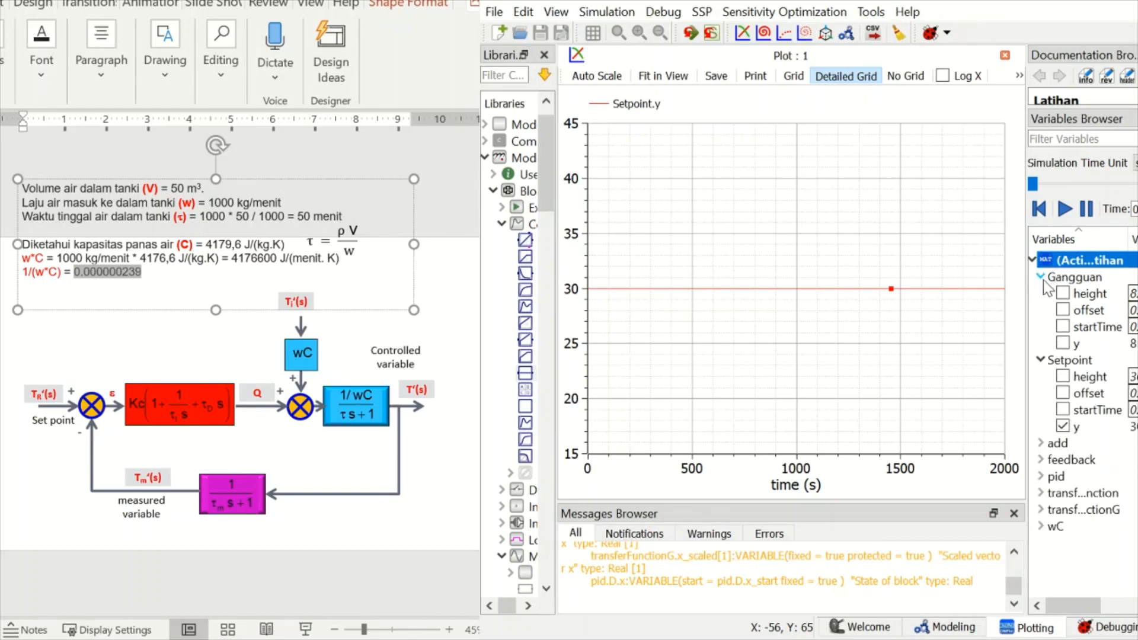
{"action": "left_click", "coordinate": [1063, 344]}
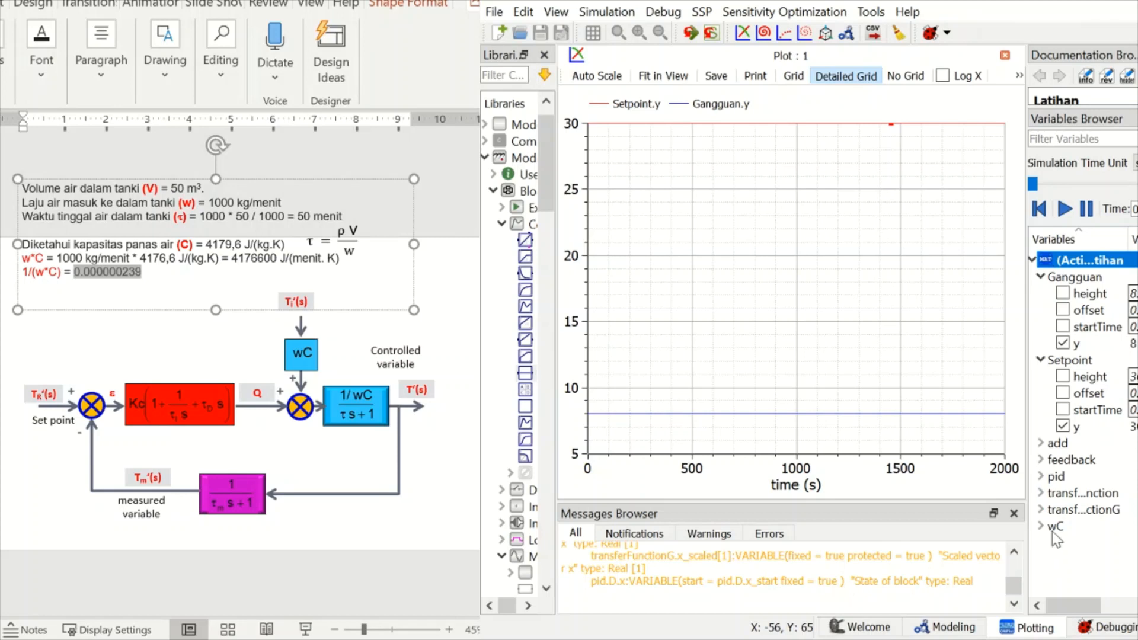
- Check in the block diagram which transfer function block is the process and which is the measurement
{"action": "left_click", "coordinate": [1041, 495]}
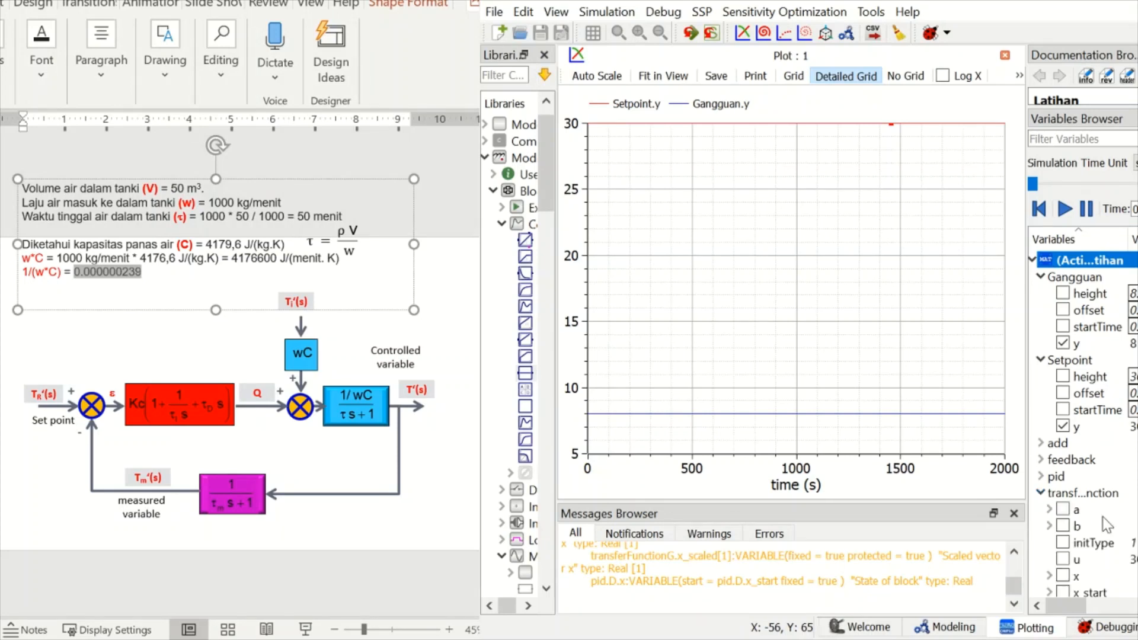
{"action": "scroll", "coordinate": [1083, 599], "scroll_direction": "down", "scroll_amount": 2}
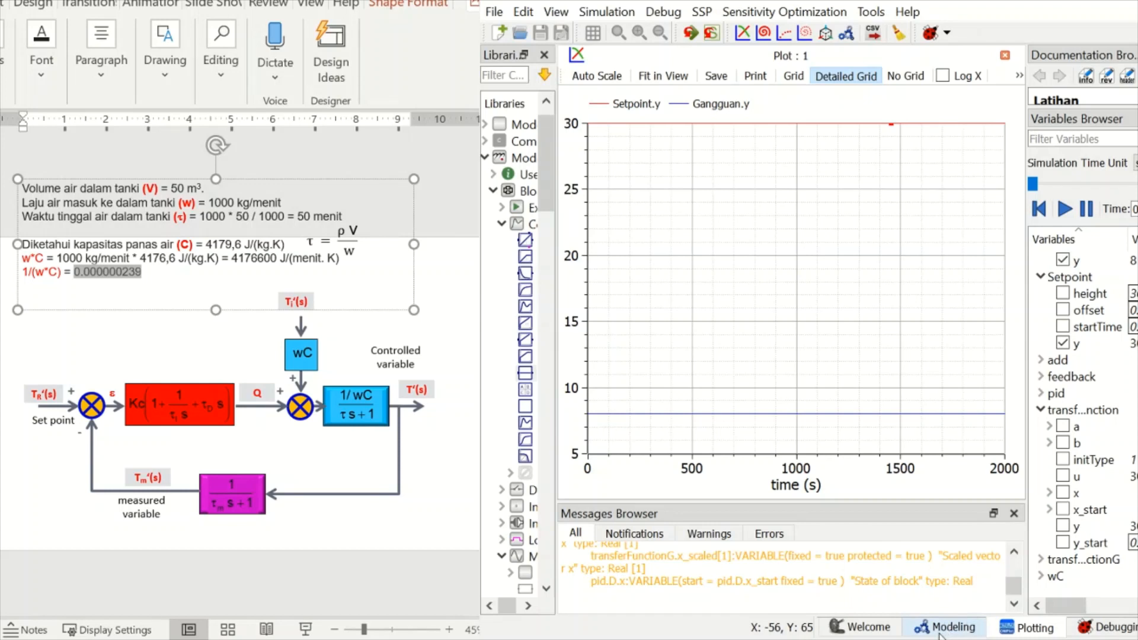
{"action": "left_click", "coordinate": [942, 635]}
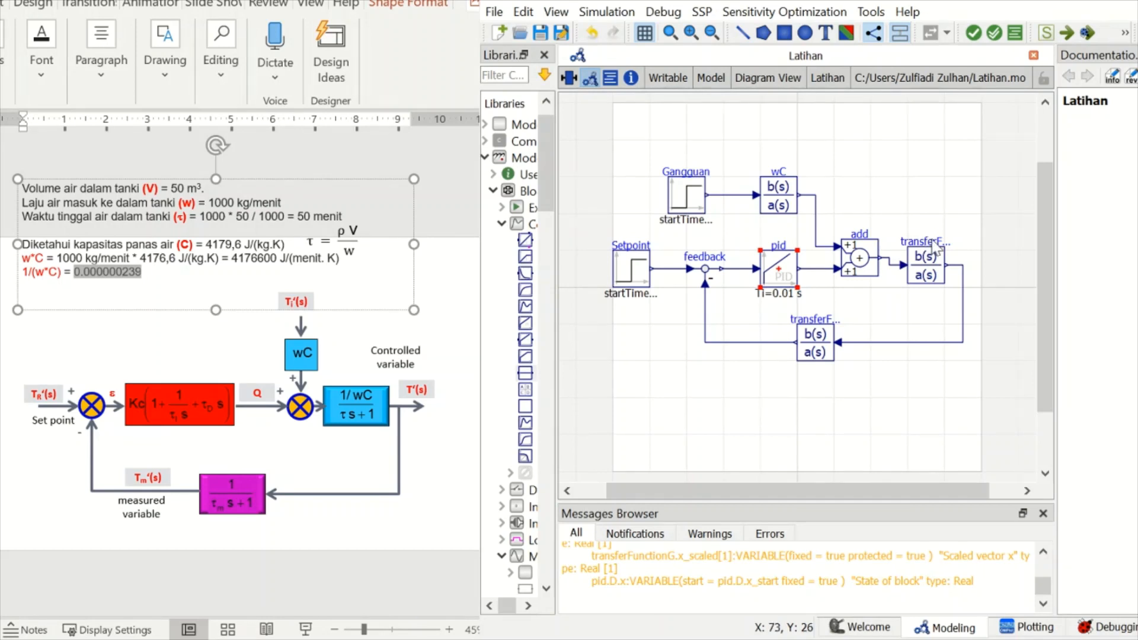
{"action": "double_click", "coordinate": [942, 274]}
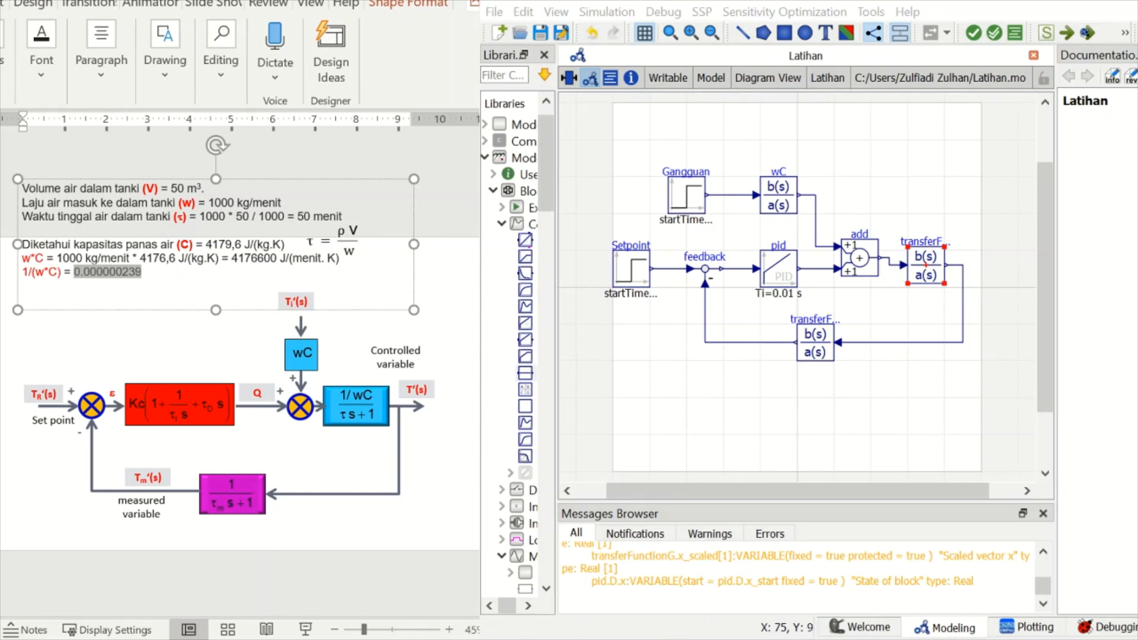
{"action": "left_click", "coordinate": [810, 346]}
{"action": "double_click", "coordinate": [810, 347]}
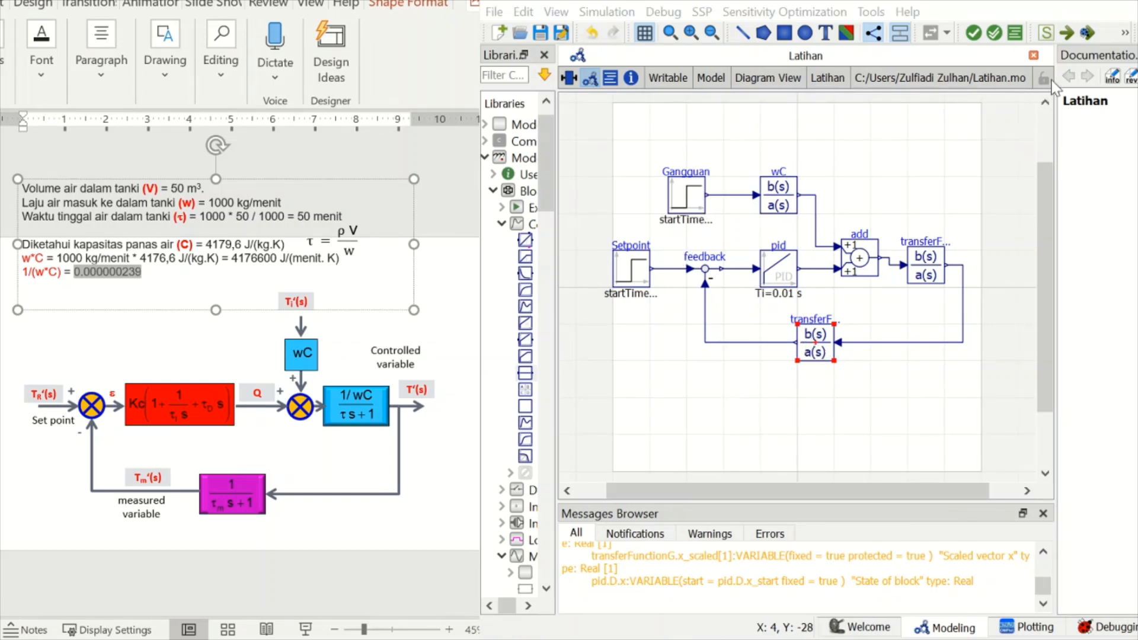
{"action": "double_click", "coordinate": [817, 350]}
{"action": "left_click", "coordinate": [920, 396]}
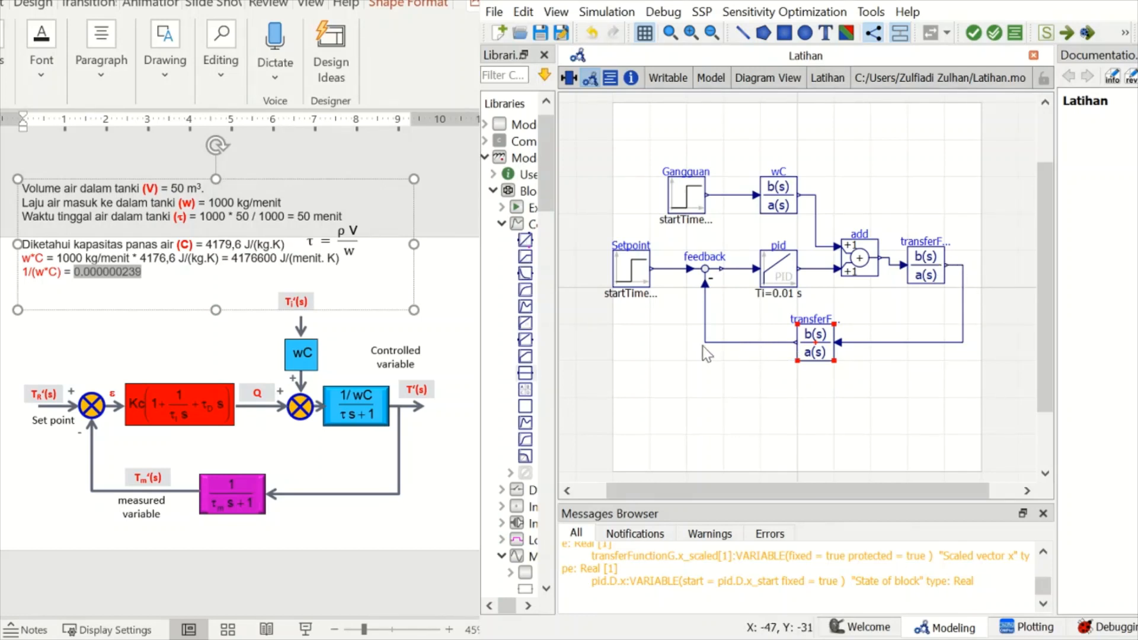
{"action": "left_click", "coordinate": [1035, 631]}
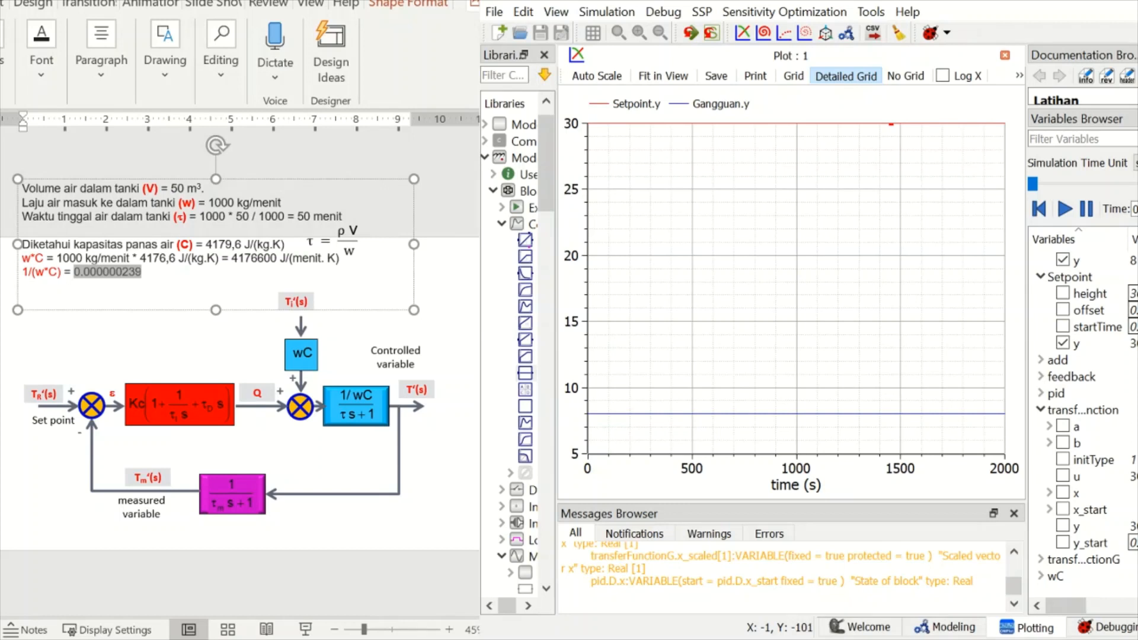
- Add the outputs y of transferFunction and transferFunctionG to the plot
{"action": "scroll", "coordinate": [1083, 423], "scroll_direction": "up", "scroll_amount": 2}
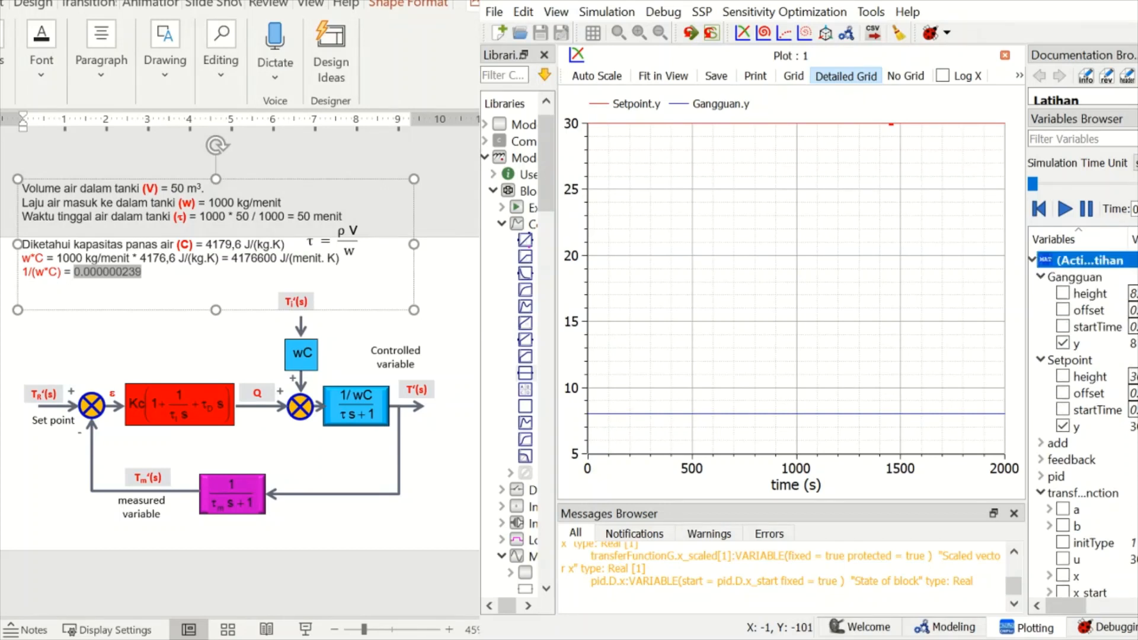
{"action": "scroll", "coordinate": [1083, 423], "scroll_direction": "down", "scroll_amount": 2}
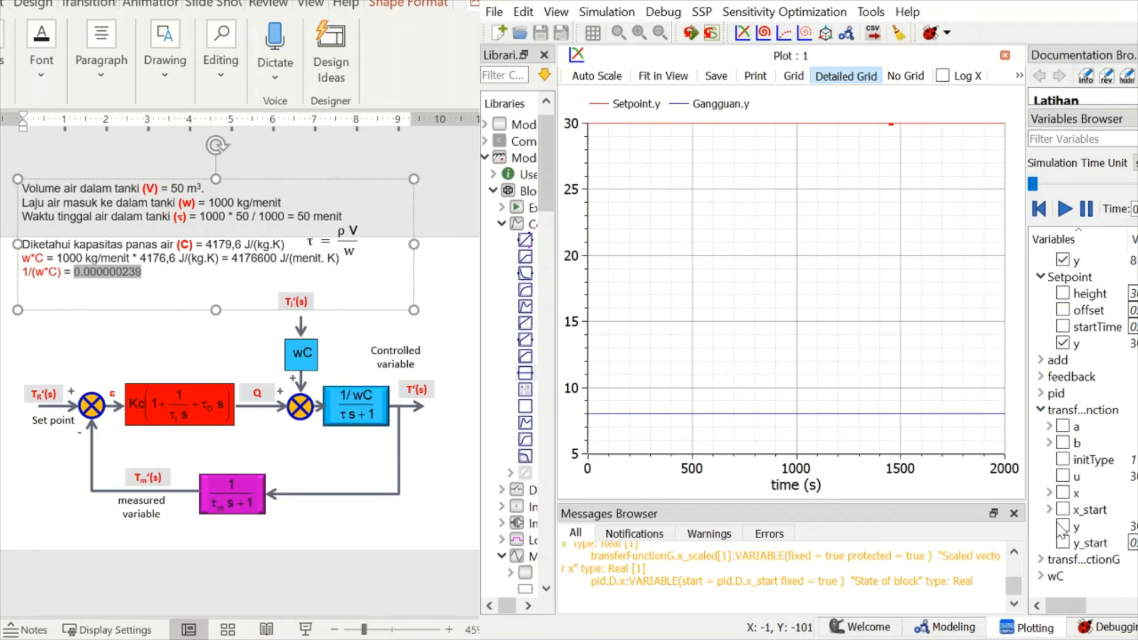
{"action": "left_click", "coordinate": [1062, 526]}
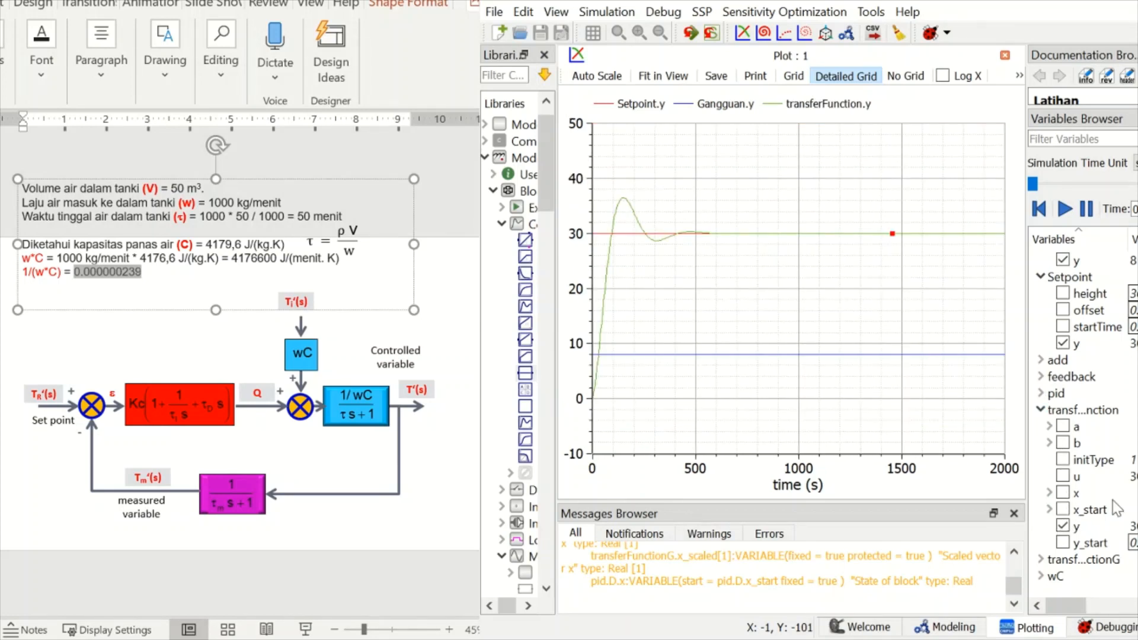
{"action": "left_click", "coordinate": [1042, 560]}
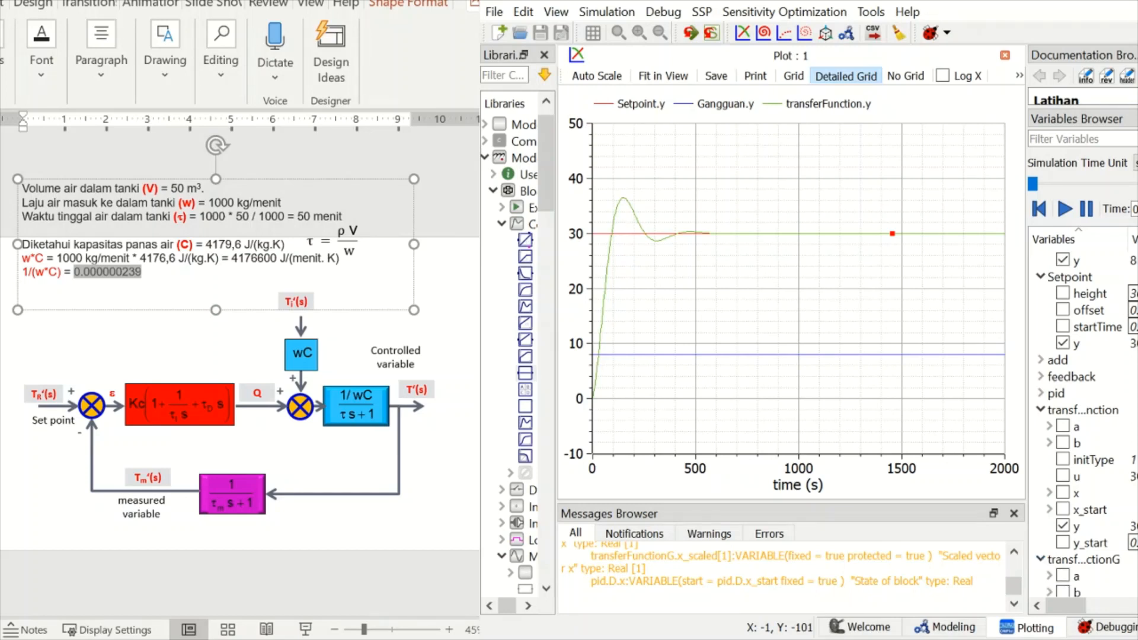
{"action": "scroll", "coordinate": [1085, 424], "scroll_direction": "down", "scroll_amount": 3}
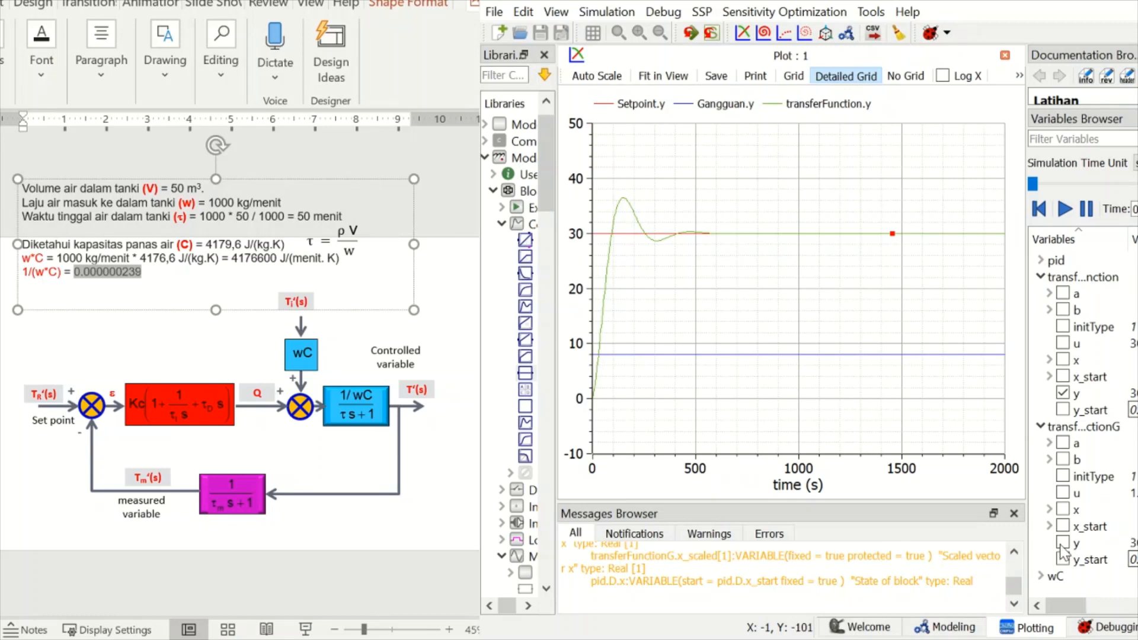
{"action": "left_click", "coordinate": [1063, 543]}
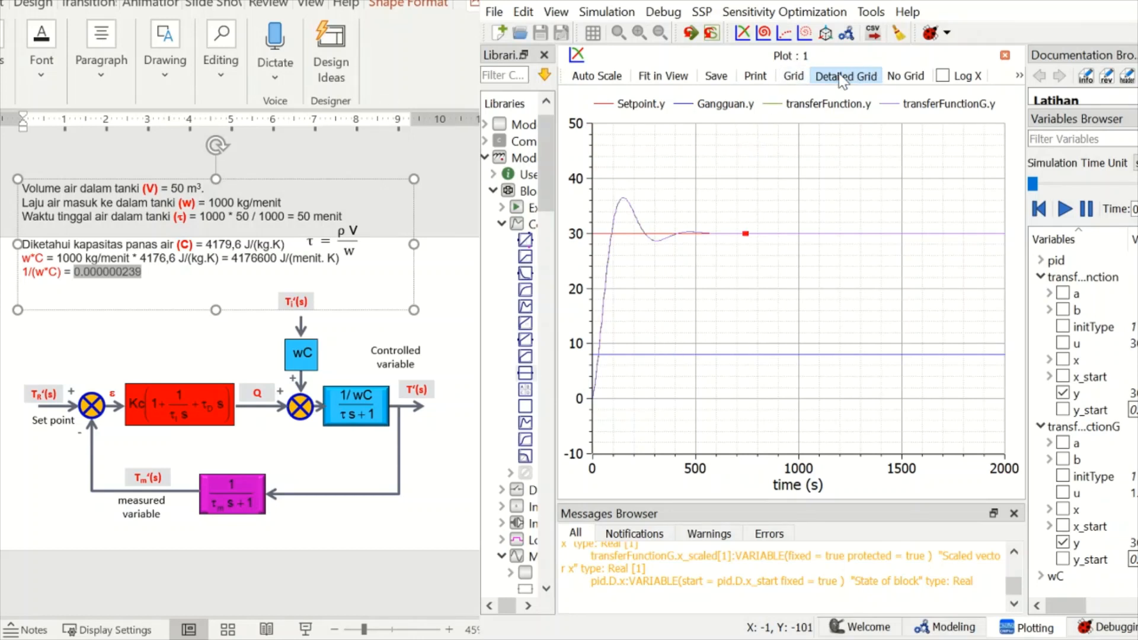
- In the plot setup, give the Setpoint.y curve a blue colour and a thickness of 3.00
{"action": "left_click", "coordinate": [1020, 74]}
{"action": "left_click", "coordinate": [1020, 74]}
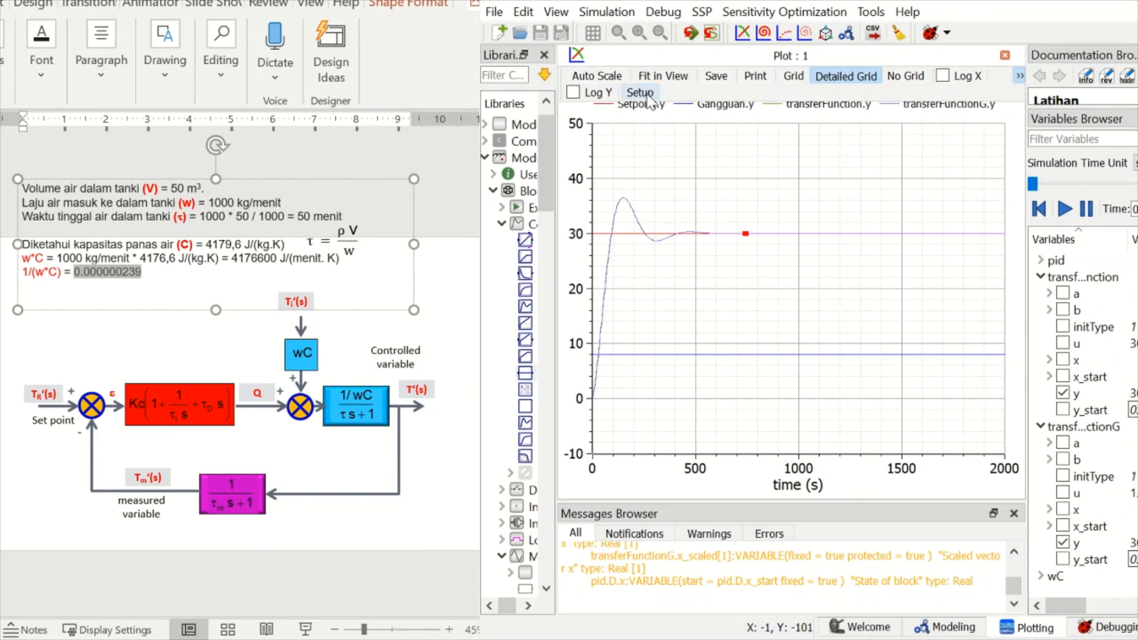
{"action": "left_click", "coordinate": [641, 94]}
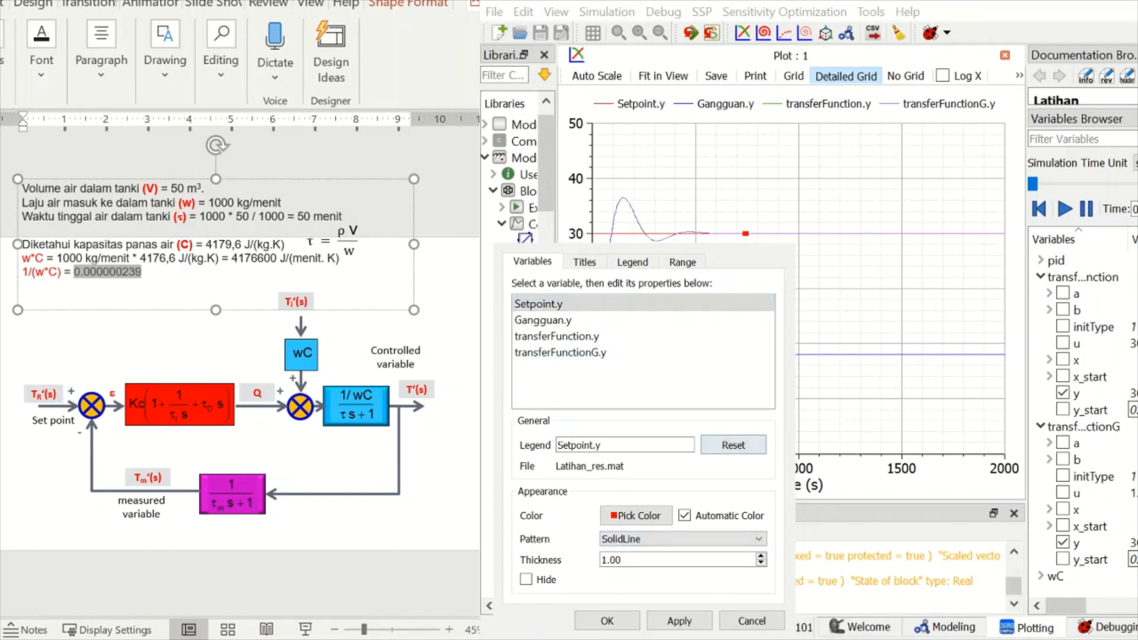
{"action": "left_click", "coordinate": [593, 305]}
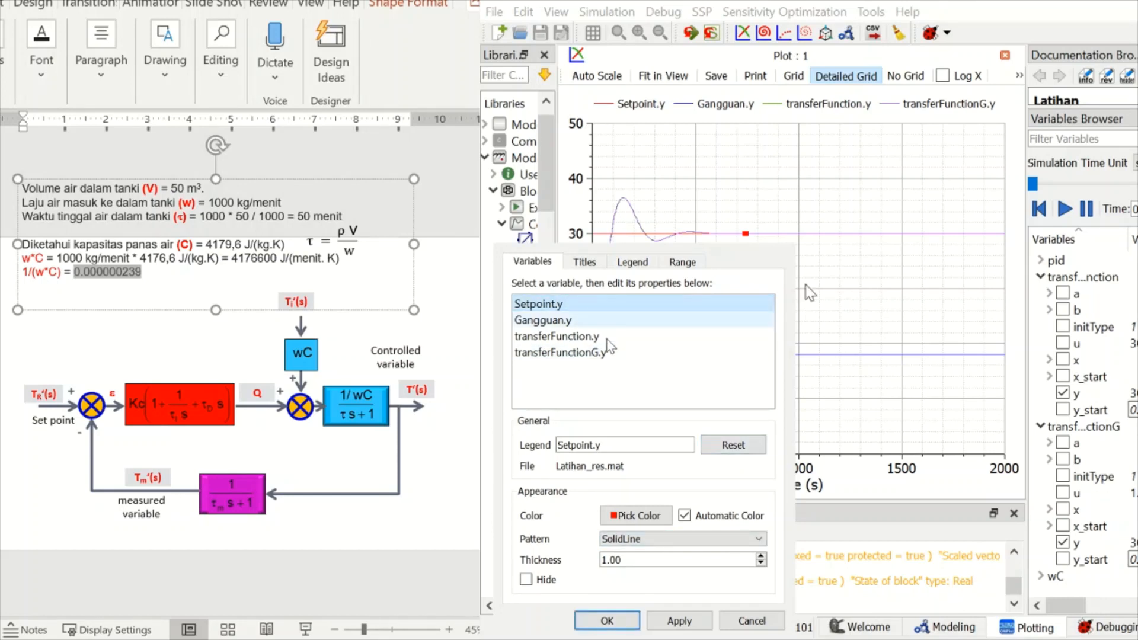
{"action": "left_click", "coordinate": [654, 522]}
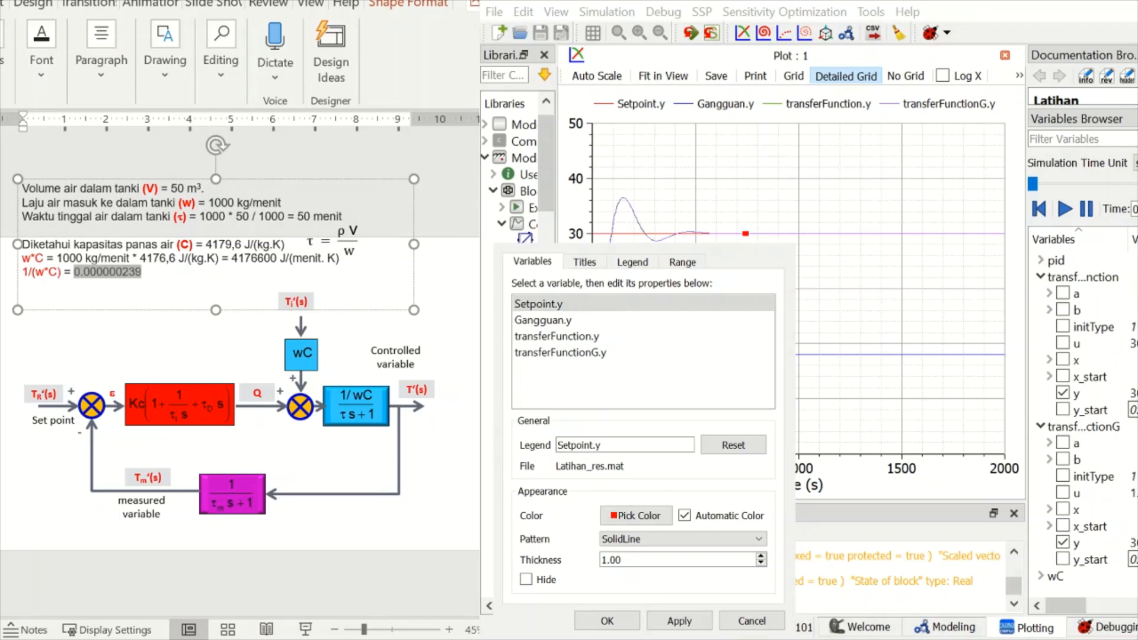
{"action": "left_click", "coordinate": [605, 538]}
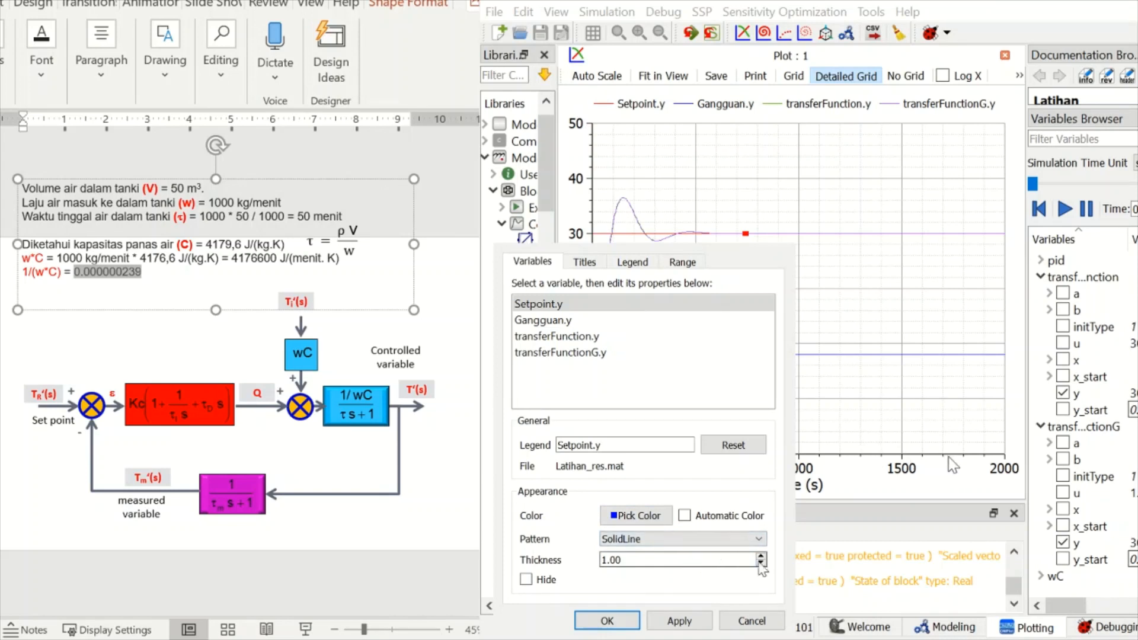
{"action": "left_click", "coordinate": [762, 556]}
{"action": "left_click", "coordinate": [761, 564]}
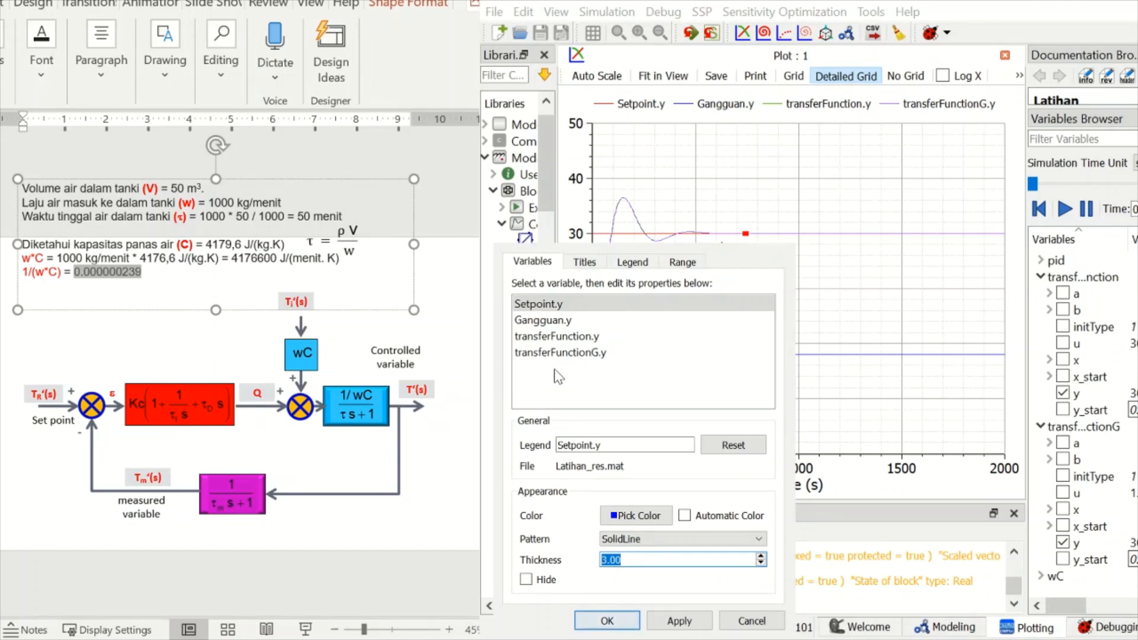
- Give the Gangguan.y curve a teal green colour and a thickness of 3.00
{"action": "left_click", "coordinate": [550, 323]}
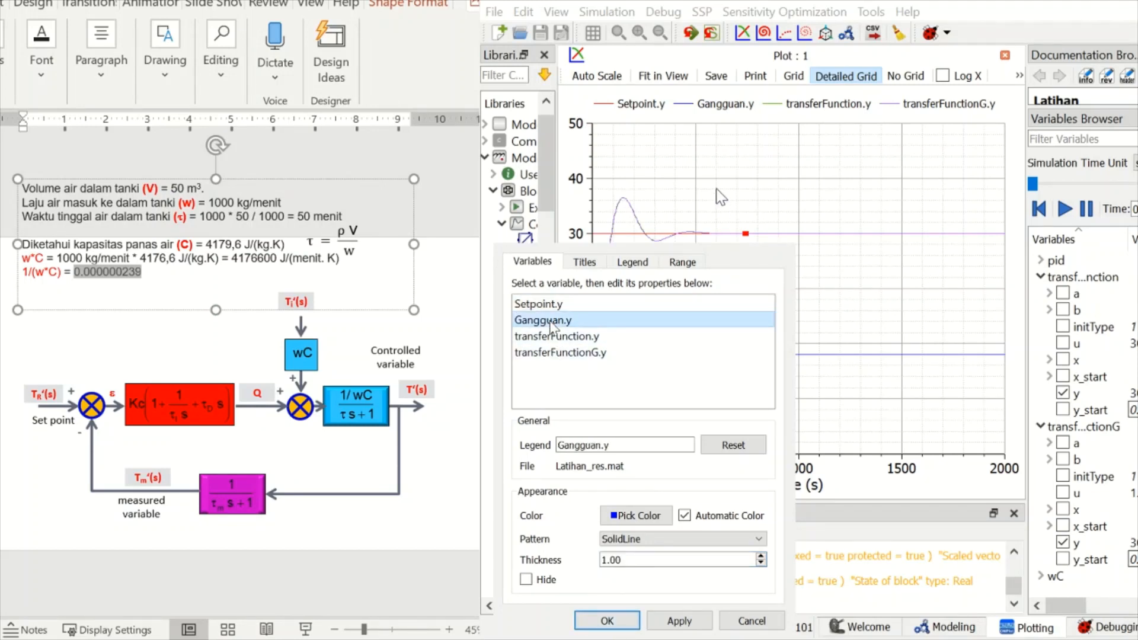
{"action": "left_click", "coordinate": [650, 518]}
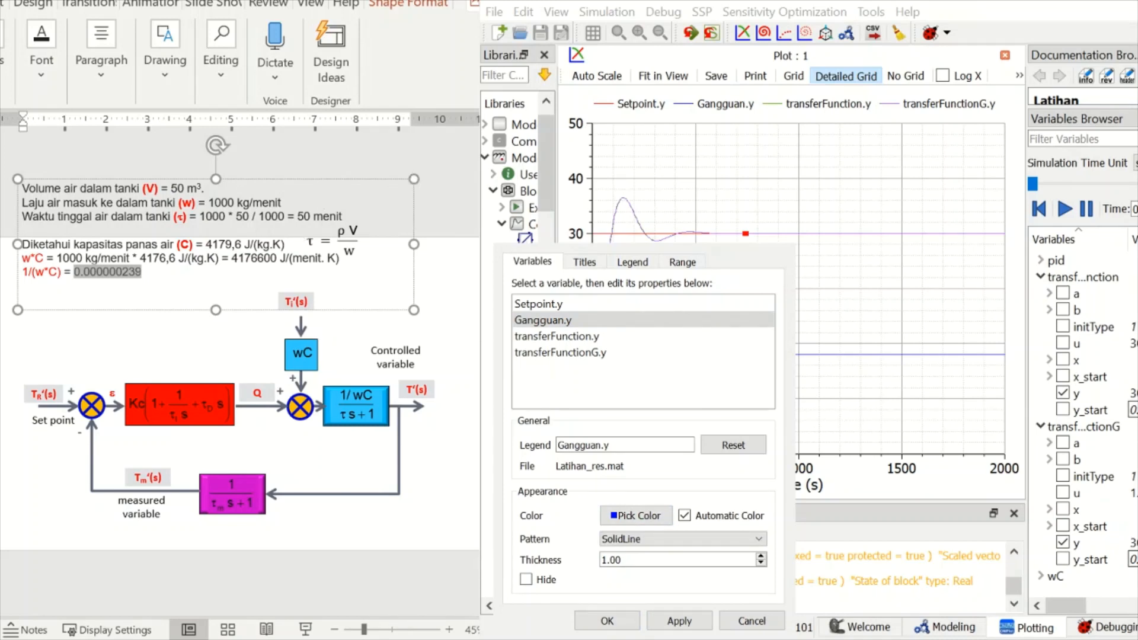
{"action": "key", "text": "Return"}
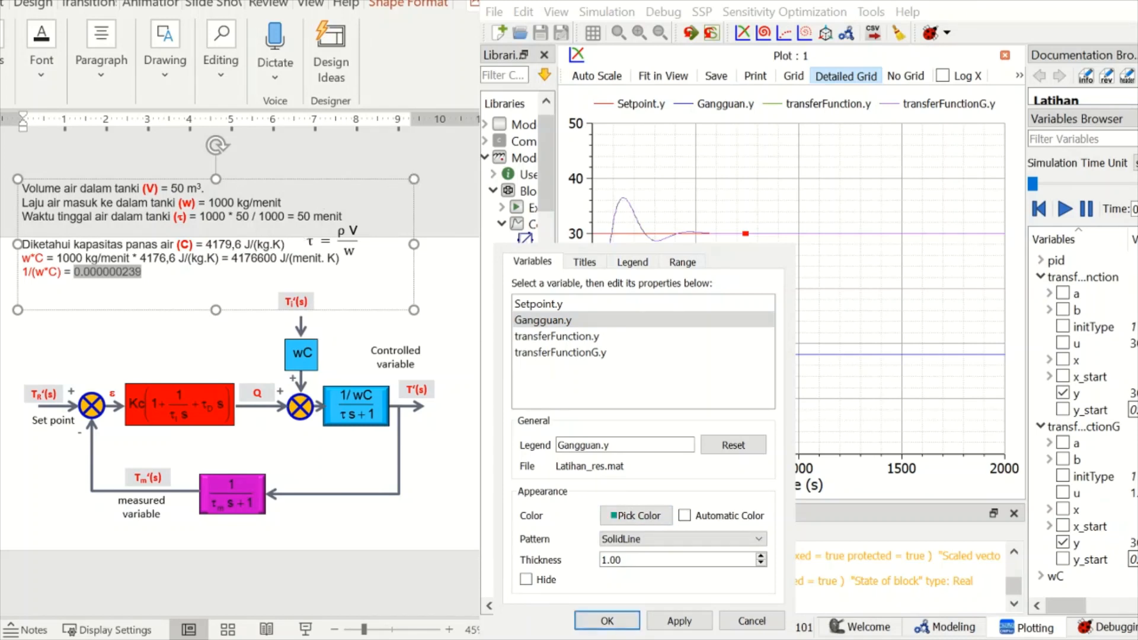
{"action": "left_click", "coordinate": [761, 557]}
{"action": "left_click", "coordinate": [761, 556]}
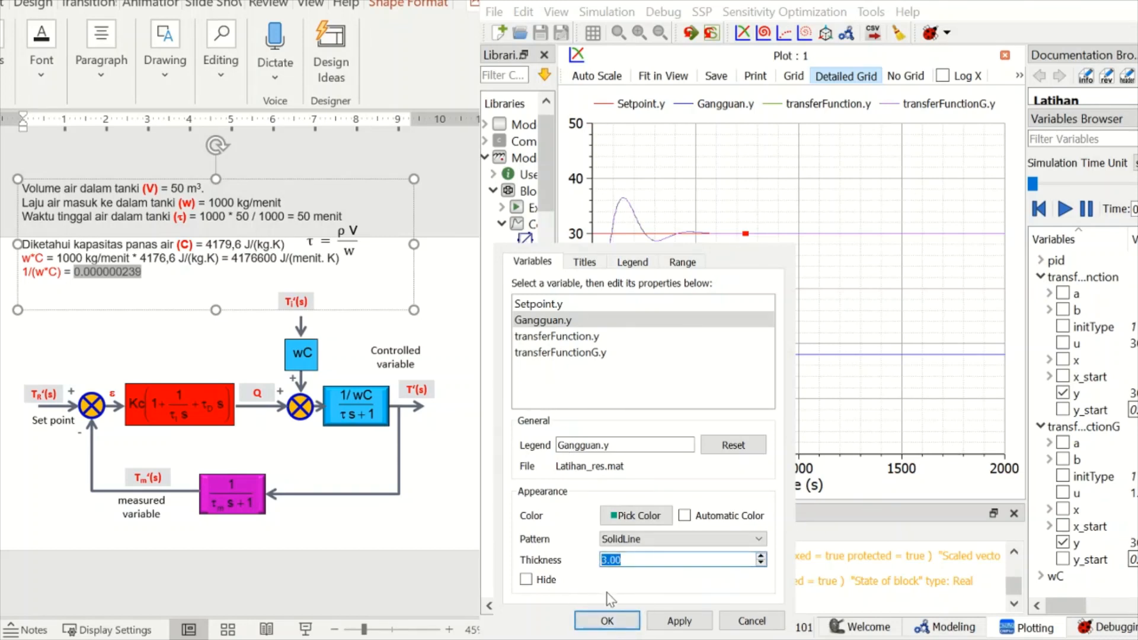
- Give the transferFunction.y curve a red colour and a thickness of 5.00
{"action": "left_click", "coordinate": [575, 338]}
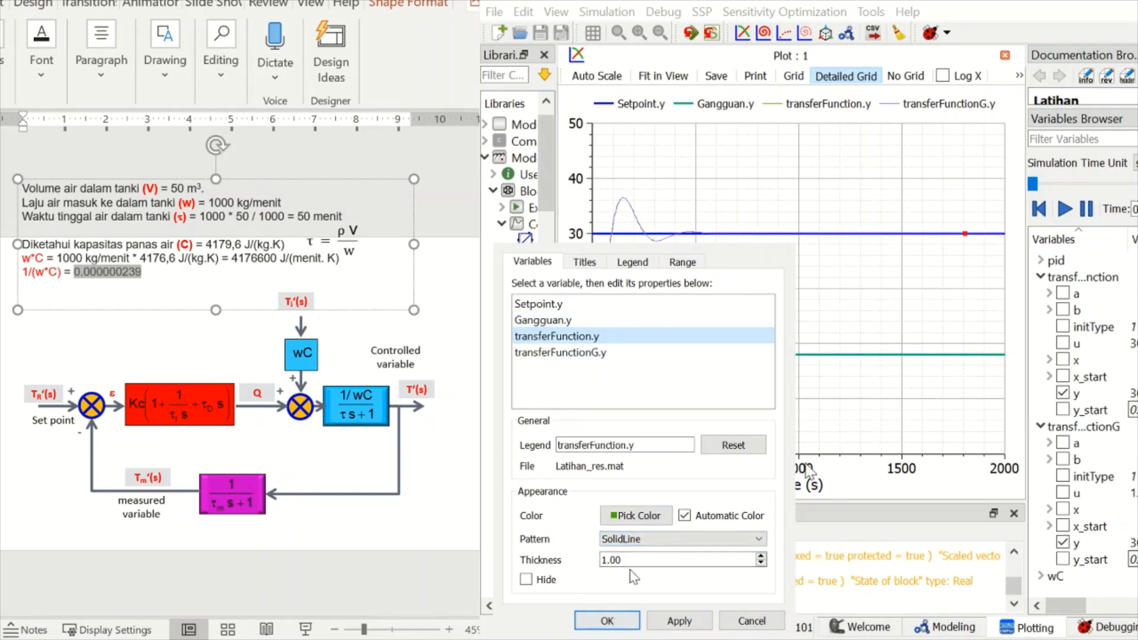
{"action": "left_click", "coordinate": [637, 517]}
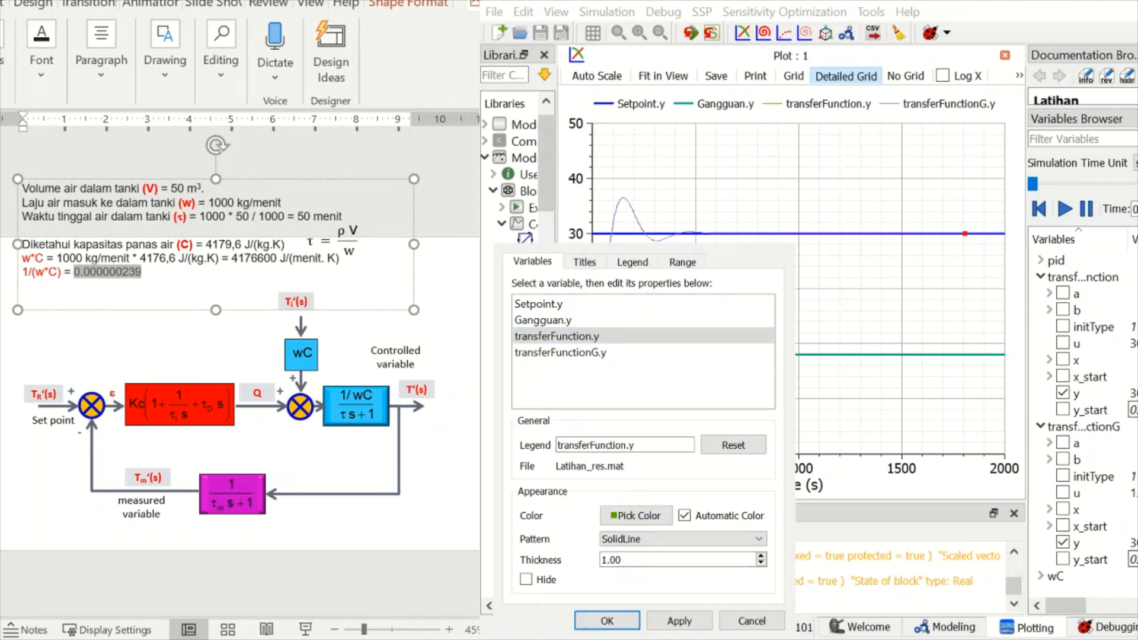
{"action": "left_click", "coordinate": [761, 556]}
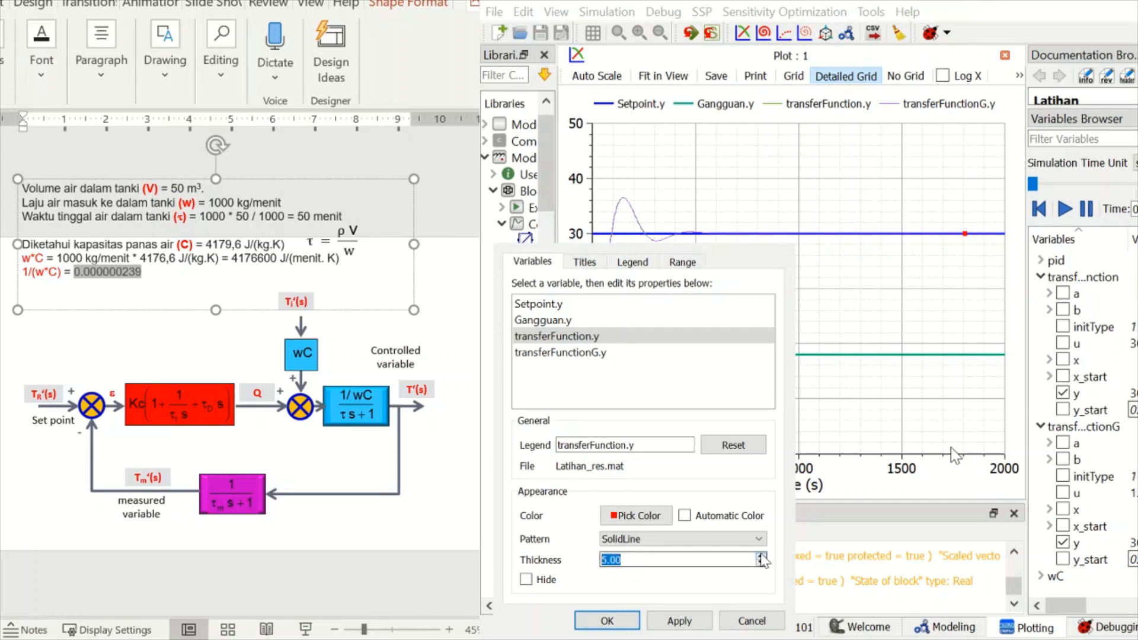
- Set the transferFunctionG.y curve's thickness to 3.00 and apply the plot setup
{"action": "left_click", "coordinate": [557, 353]}
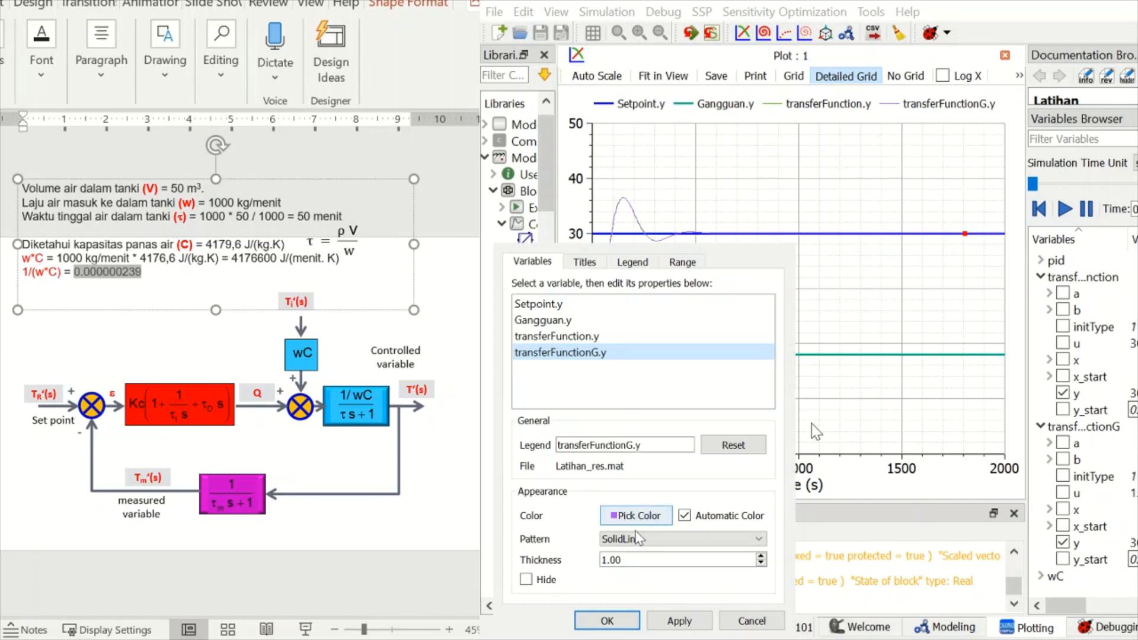
{"action": "left_click", "coordinate": [761, 556]}
{"action": "left_click", "coordinate": [762, 556]}
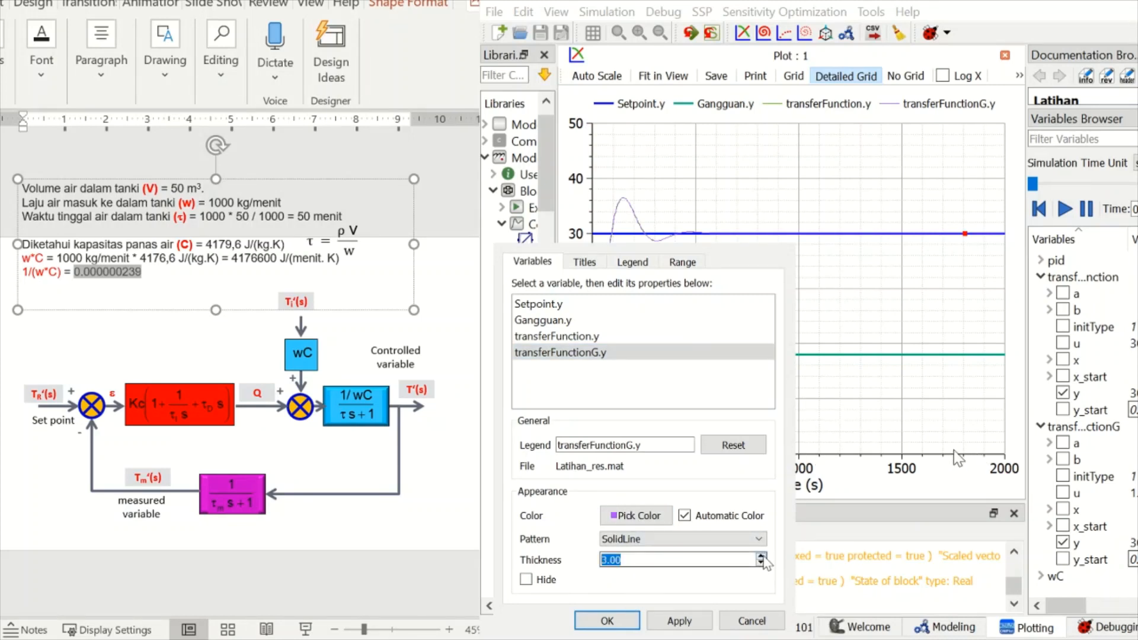
{"action": "left_click", "coordinate": [679, 620]}
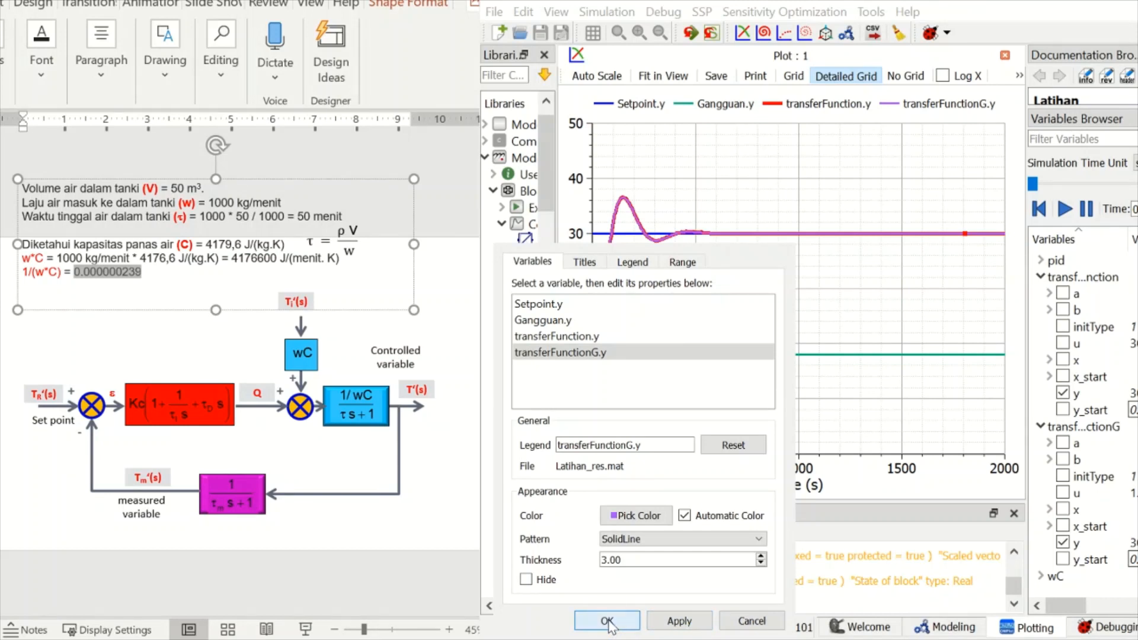
{"action": "left_click", "coordinate": [607, 621]}
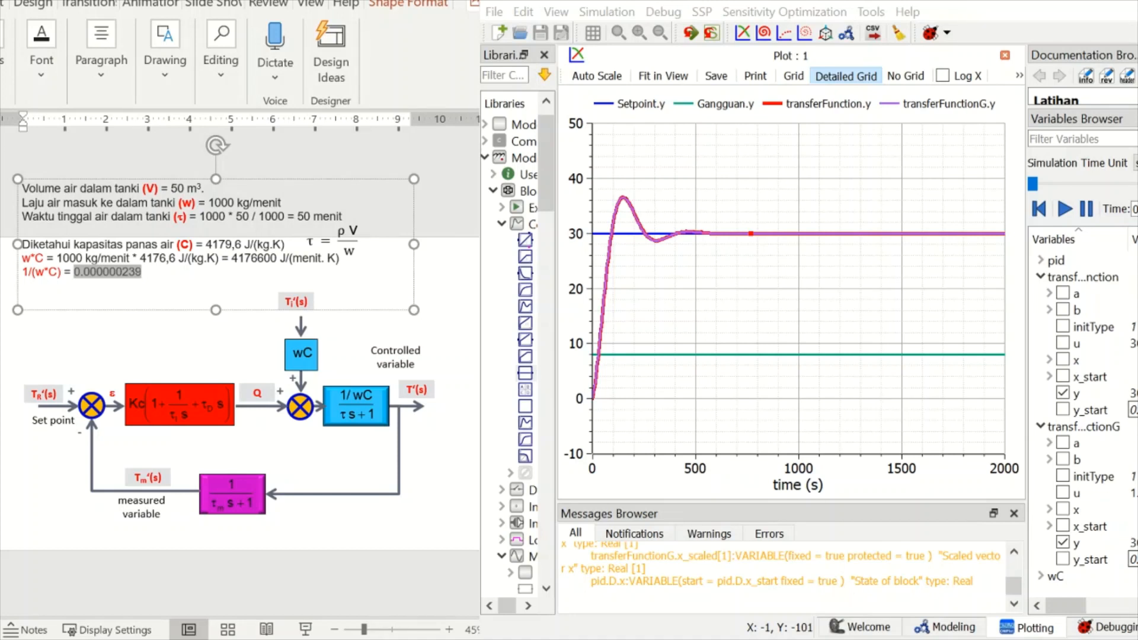
- Review the block diagram of Latihan against its plotted responses
{"action": "left_click", "coordinate": [942, 627]}
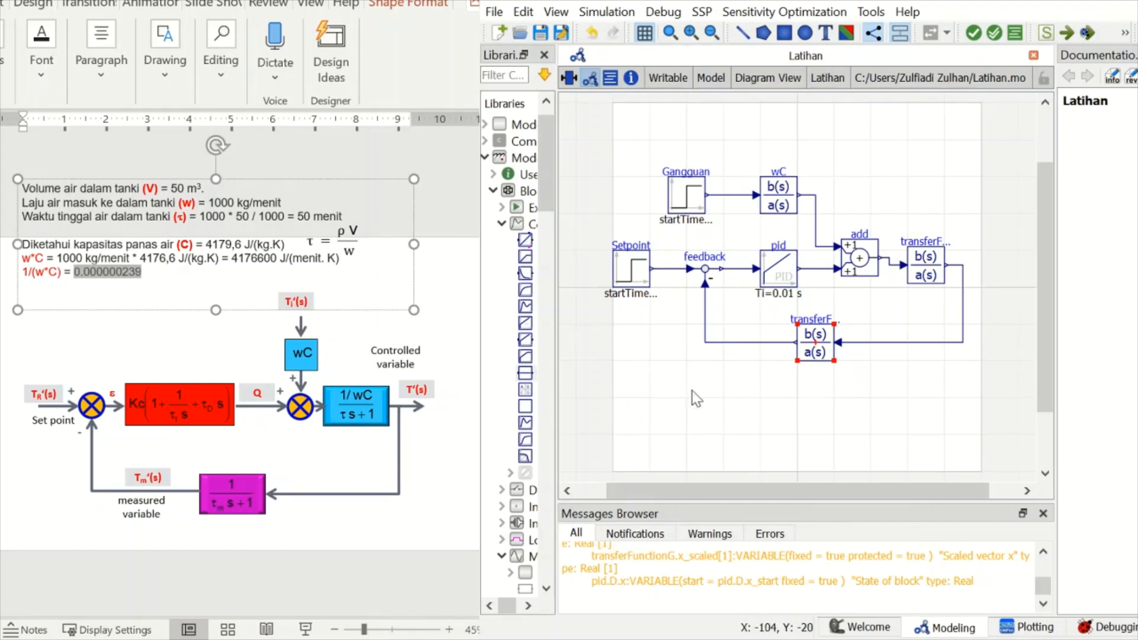
{"action": "left_click", "coordinate": [1035, 628]}
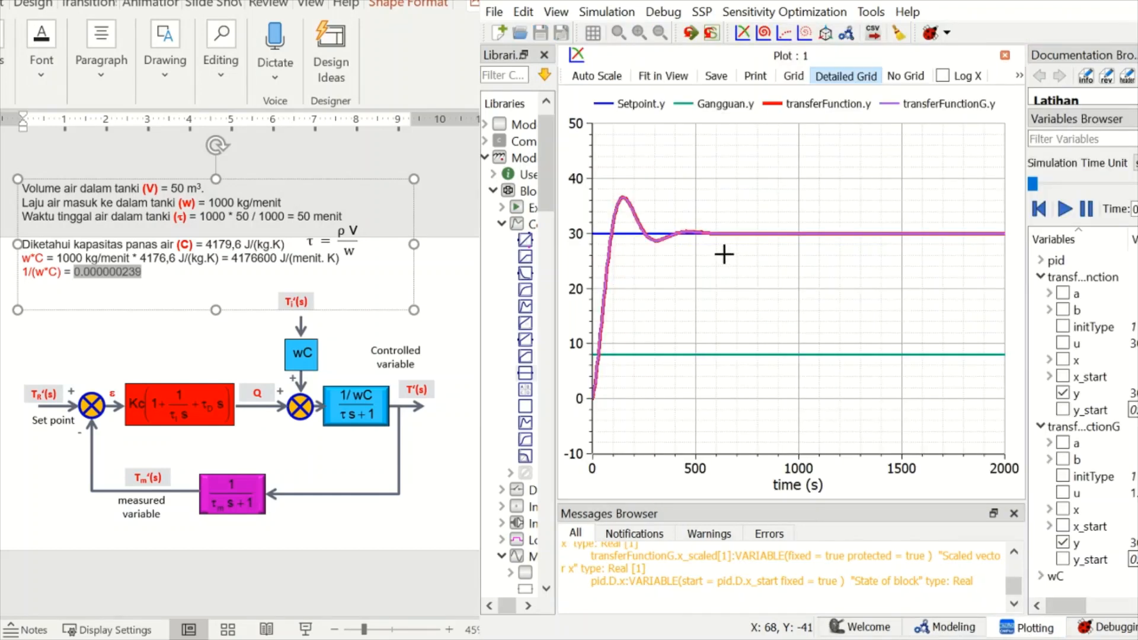